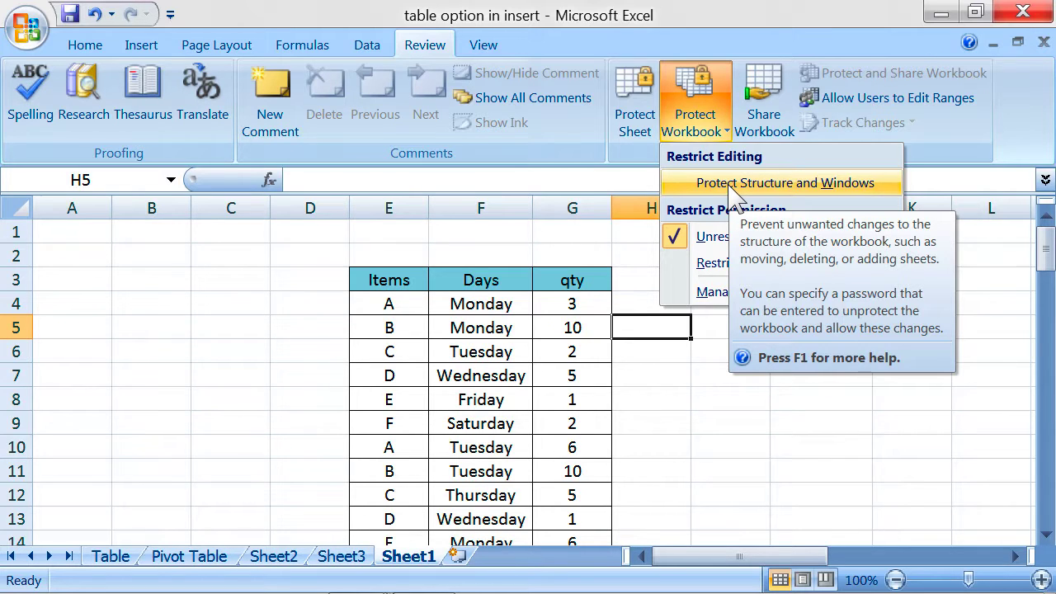
Protect the workbook for Structure only, leaving Windows unselected and the optional password blank.
click(734, 186)
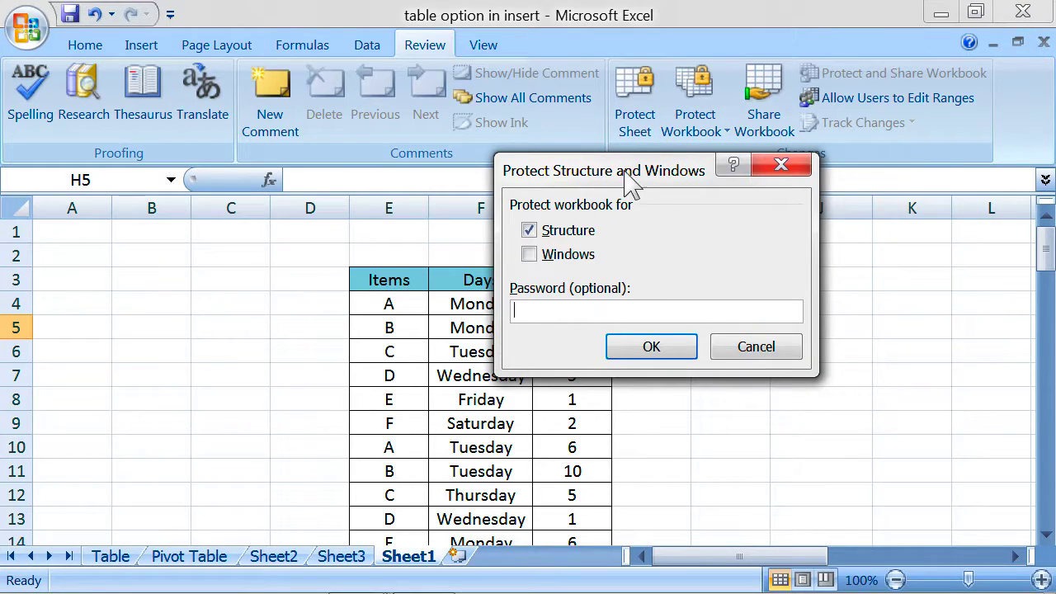
drag(624, 170, 642, 145)
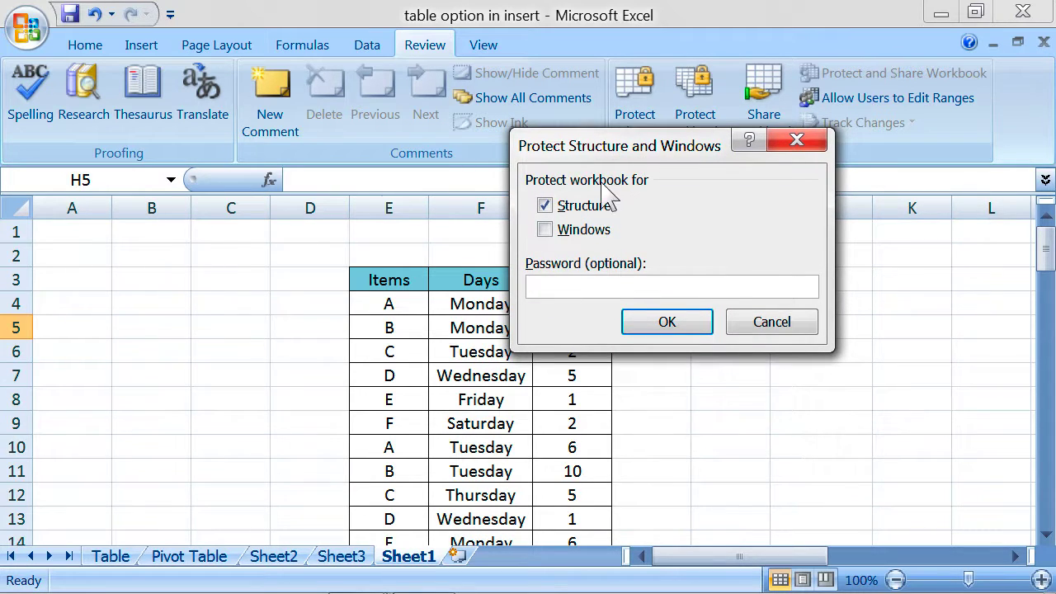
click(558, 234)
click(545, 206)
click(550, 210)
click(546, 230)
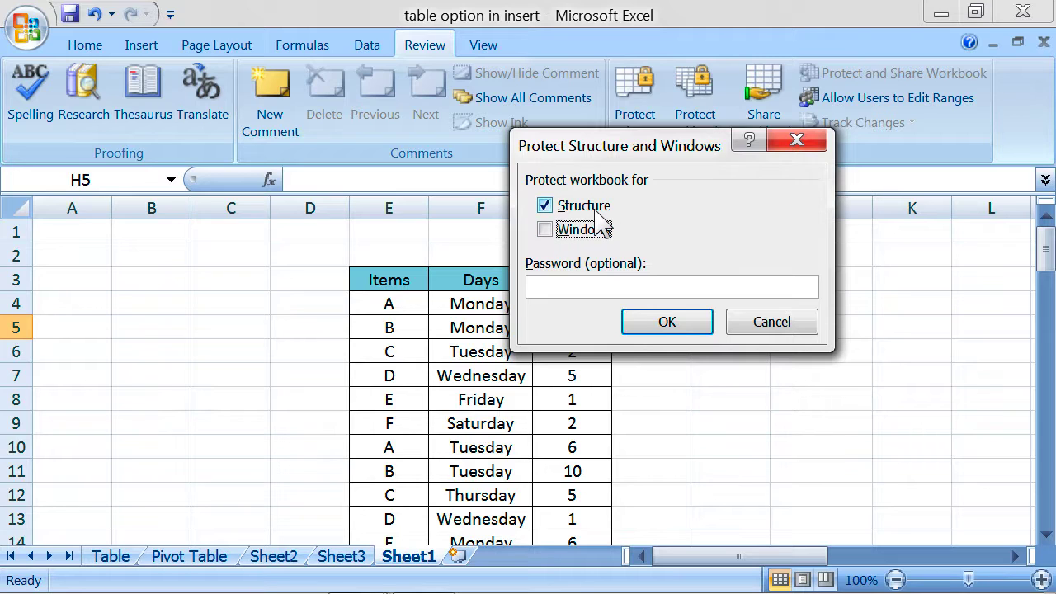
click(587, 283)
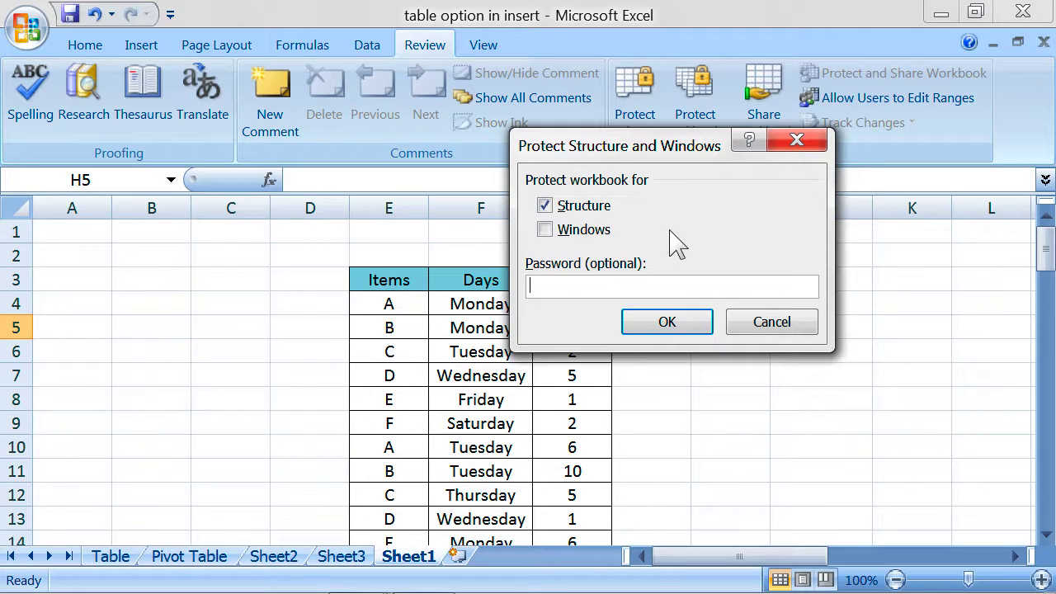
click(664, 323)
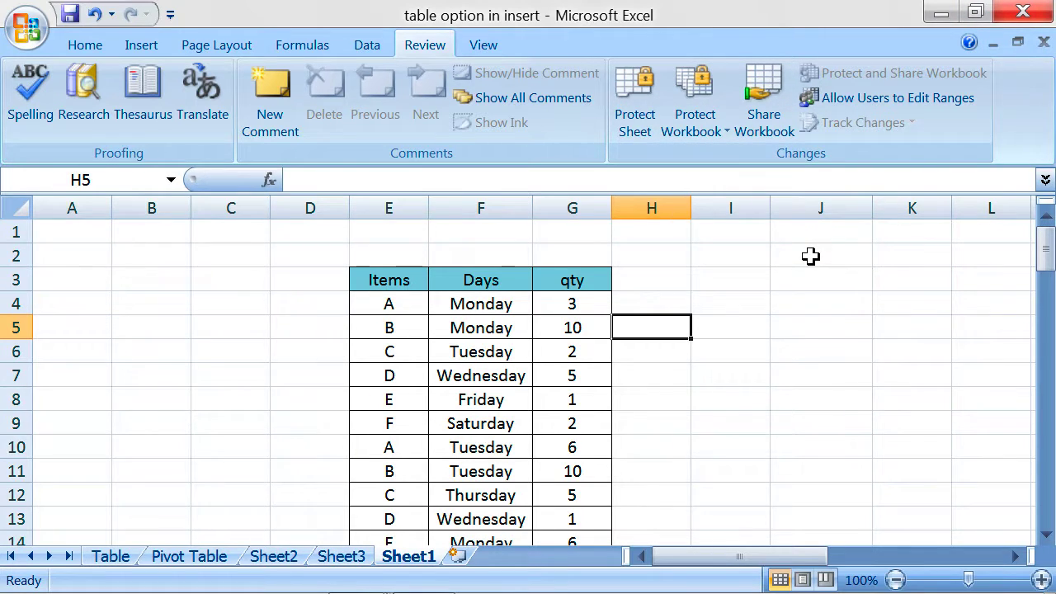
Search Excel Help for "Protect workbook" and open the article "Protect worksheet or workbook elements" in a maximized window.
key(F1)
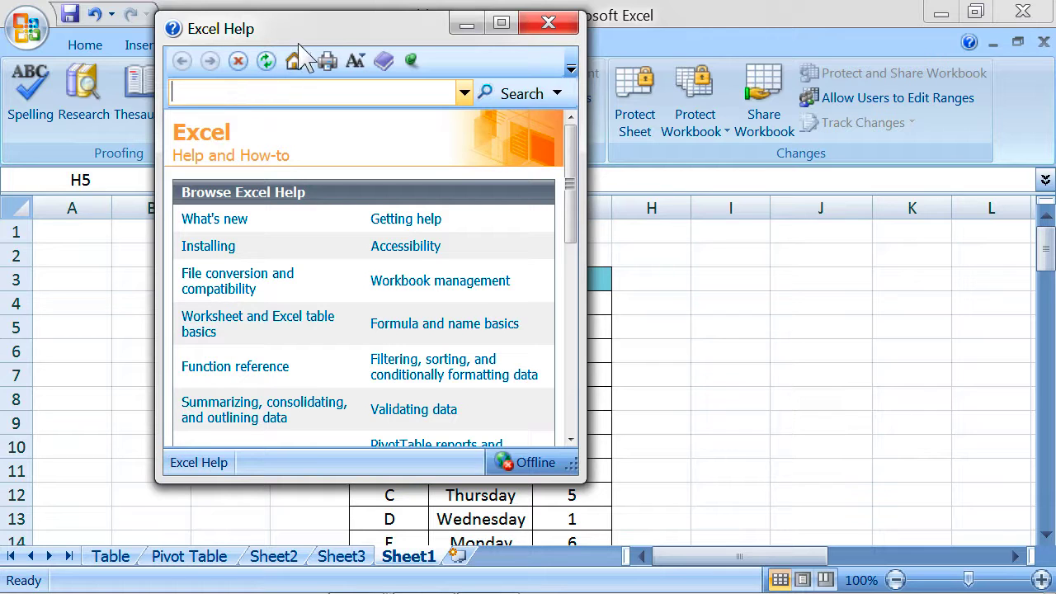
drag(320, 29, 512, 72)
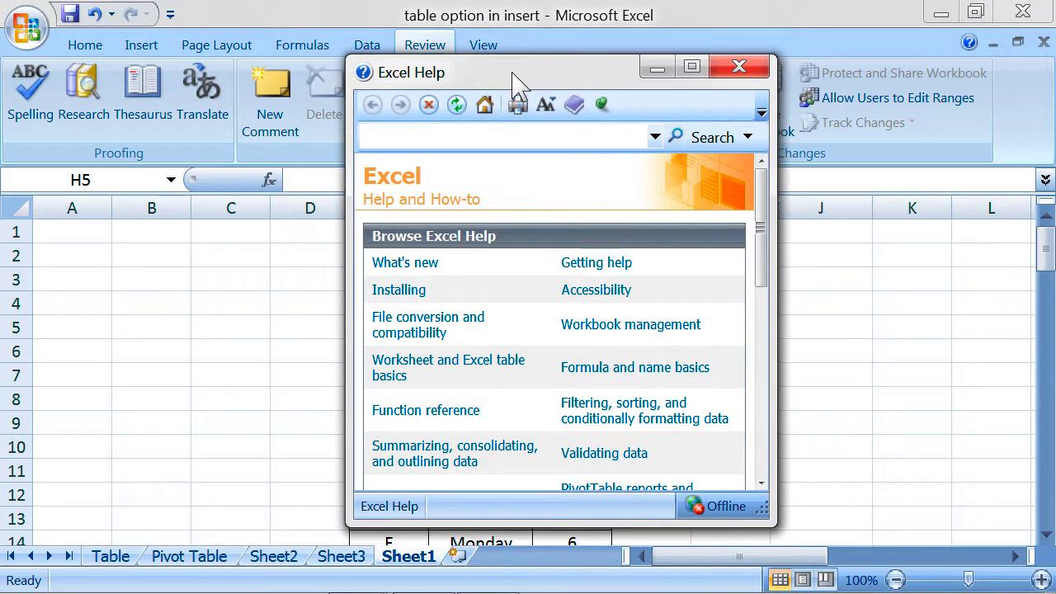
click(427, 138)
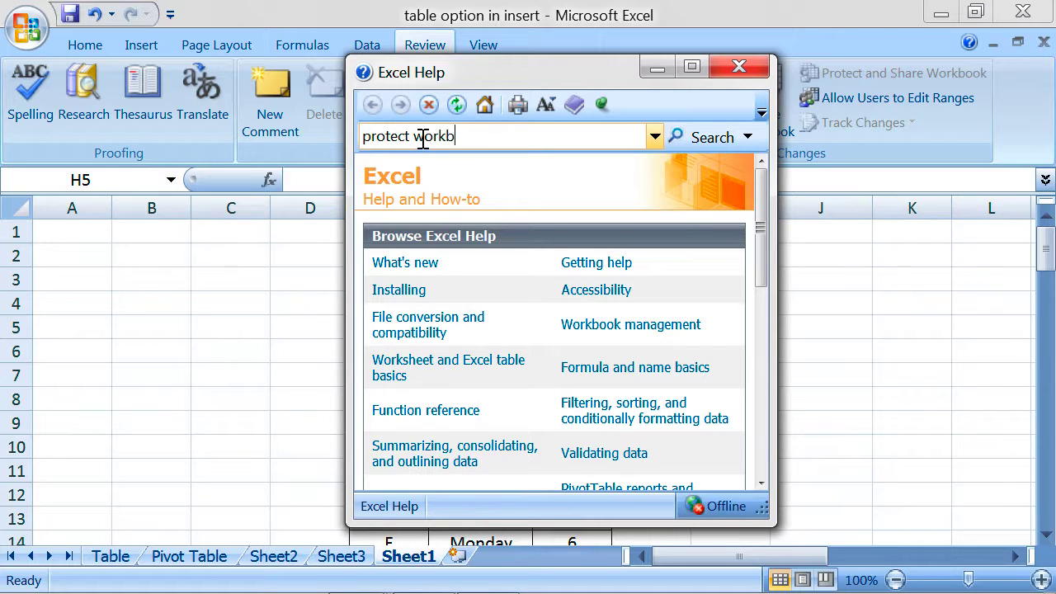
key(Return)
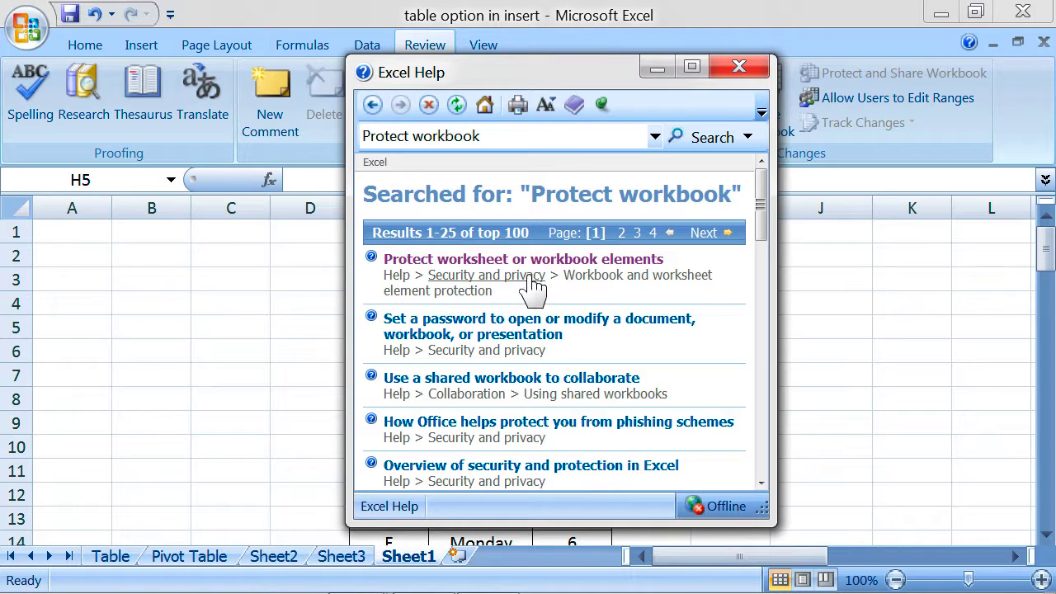
click(578, 258)
click(698, 70)
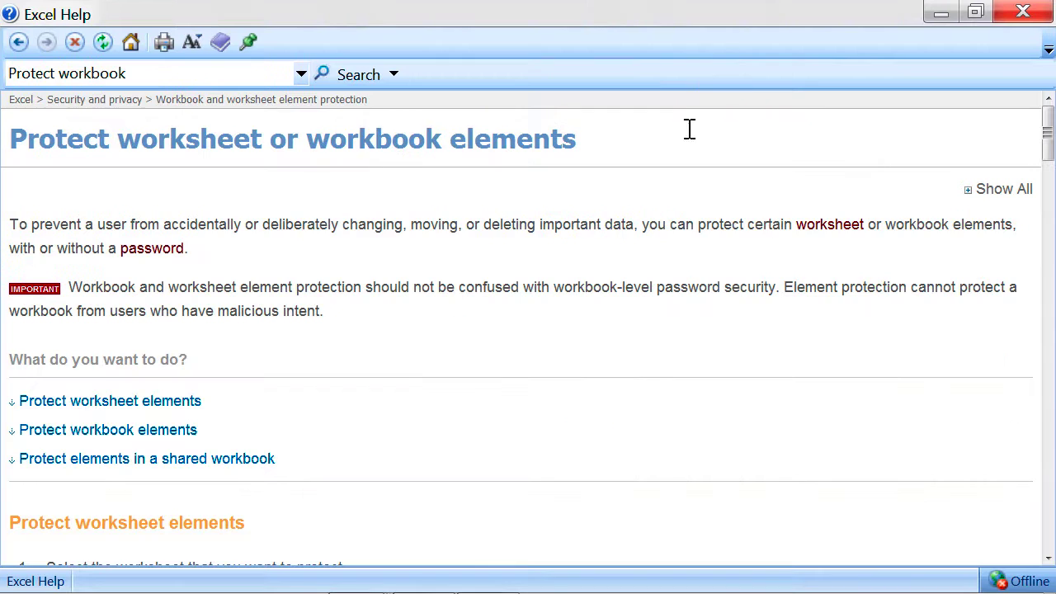
Find the "Protect workbook elements" section of the help article and read its first instruction.
scroll(445, 322, down, 5)
scroll(442, 314, down, 15)
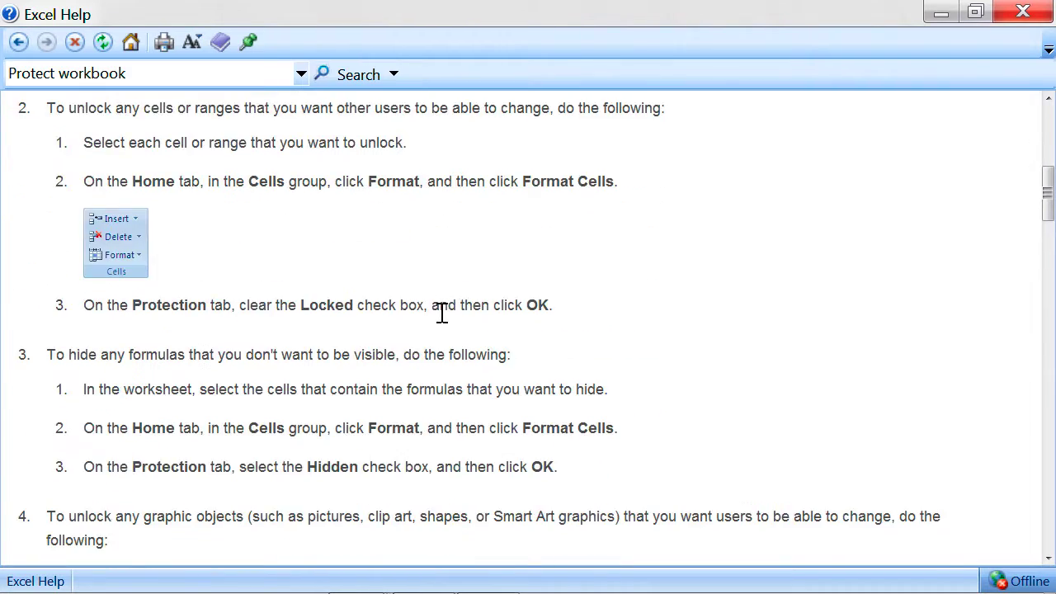
scroll(442, 314, down, 12)
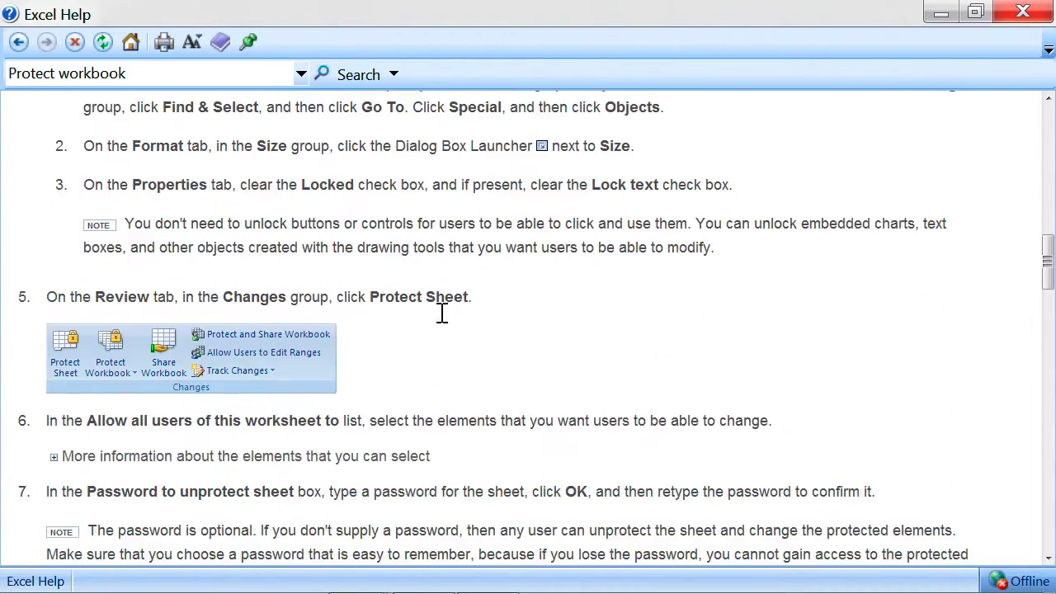
scroll(442, 315, down, 6)
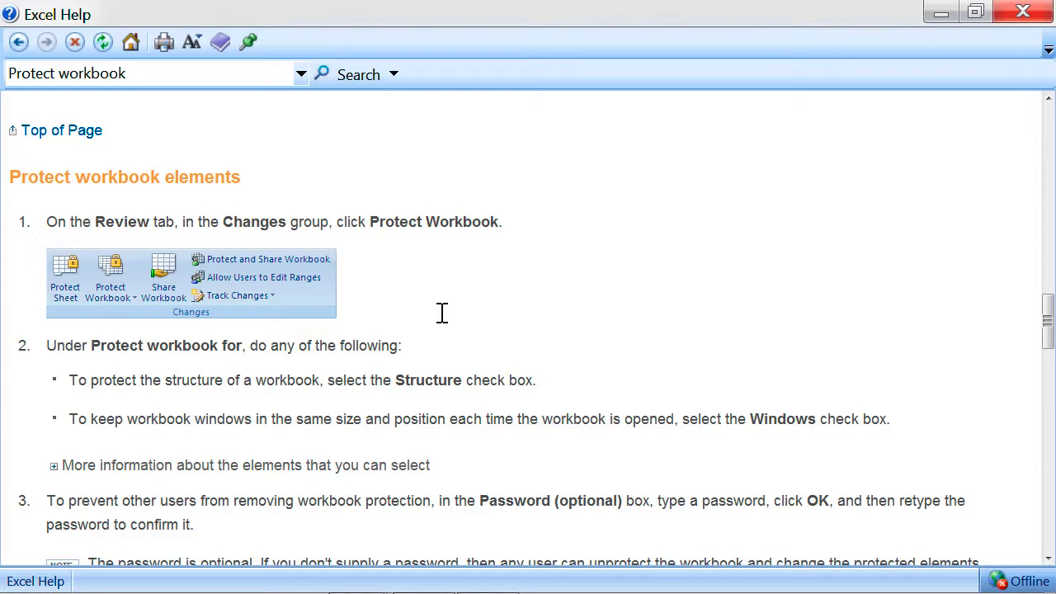
scroll(441, 315, down, 2)
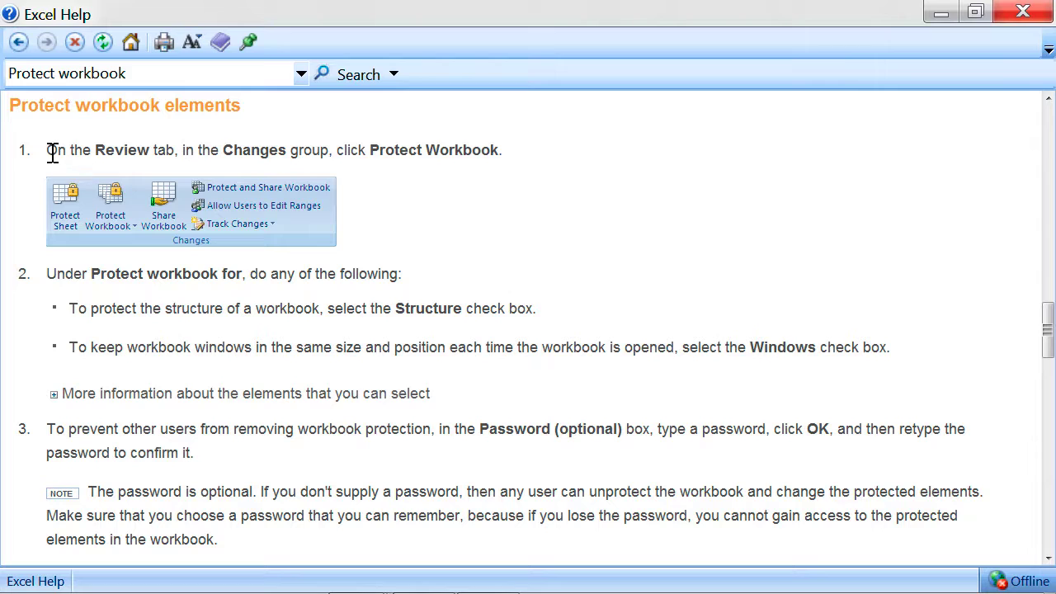
drag(47, 151, 506, 157)
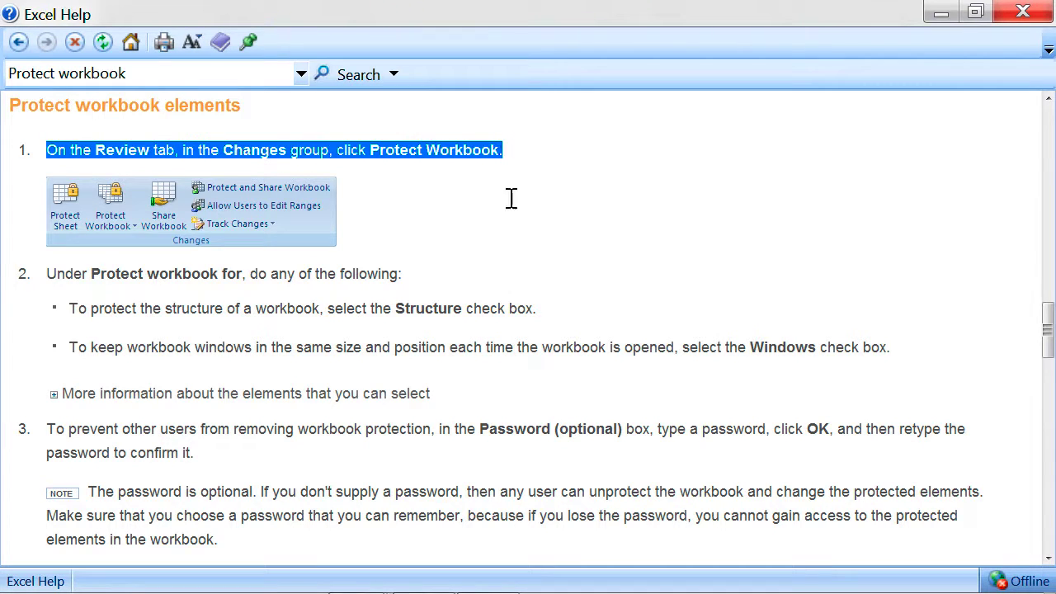
click(477, 270)
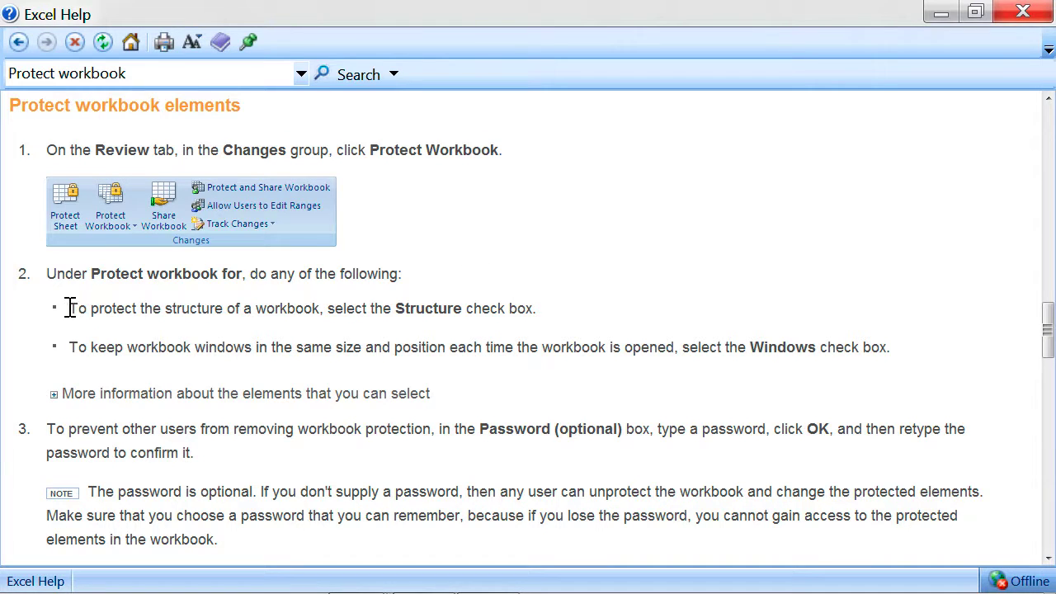
Read the help descriptions of the Structure and Windows check boxes under "Protect workbook for".
drag(71, 306, 551, 303)
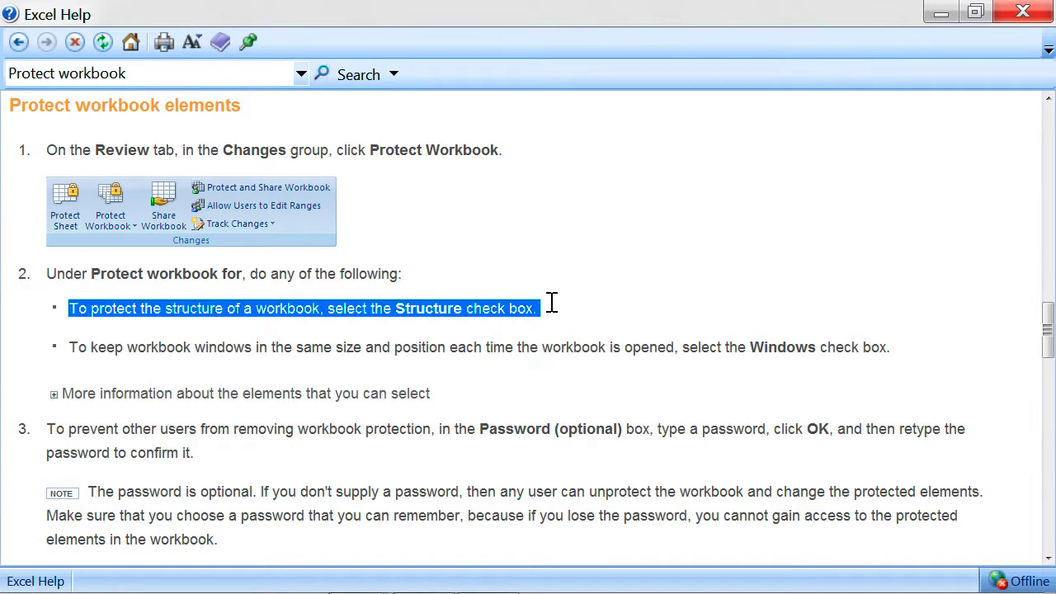
drag(83, 346, 981, 352)
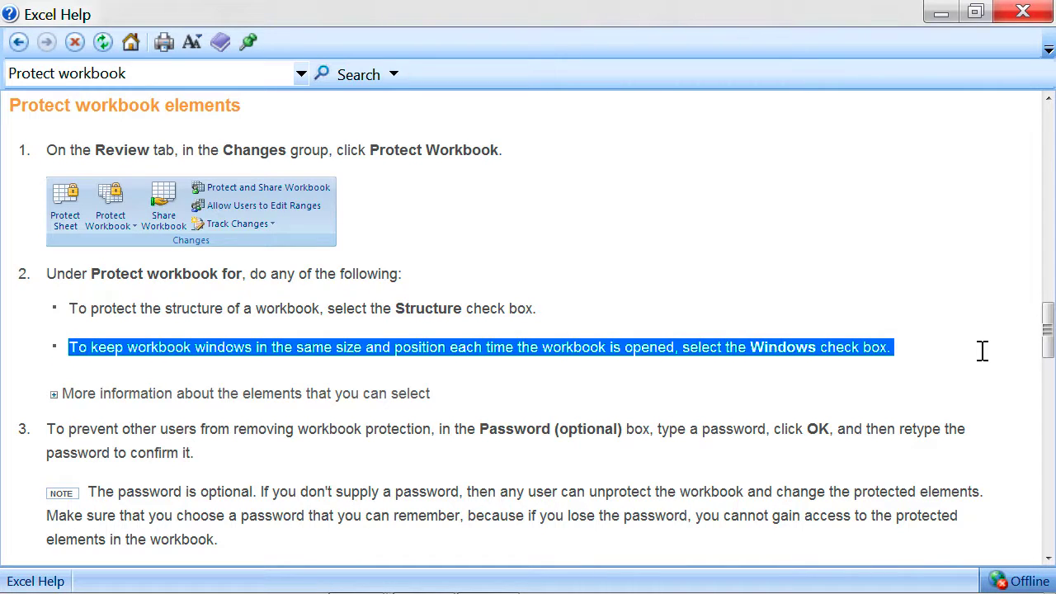
click(363, 361)
drag(263, 351, 470, 361)
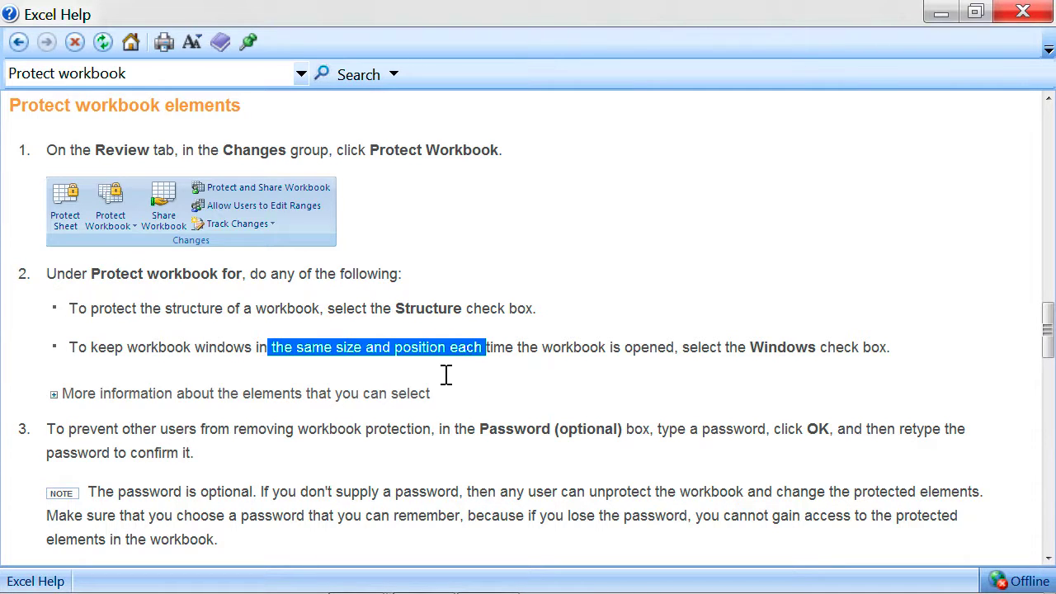
click(446, 375)
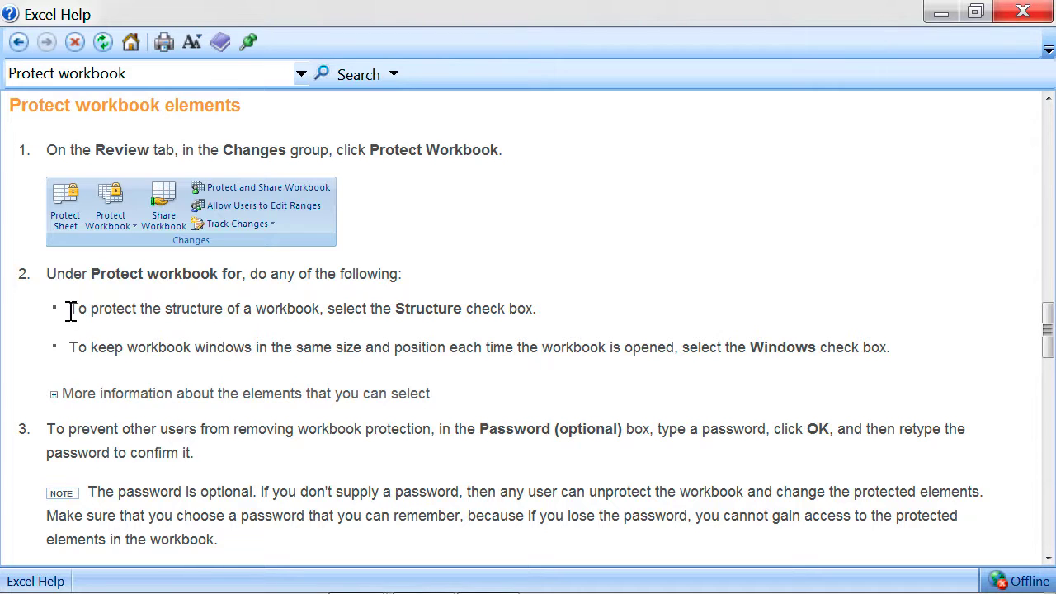
drag(68, 314, 545, 311)
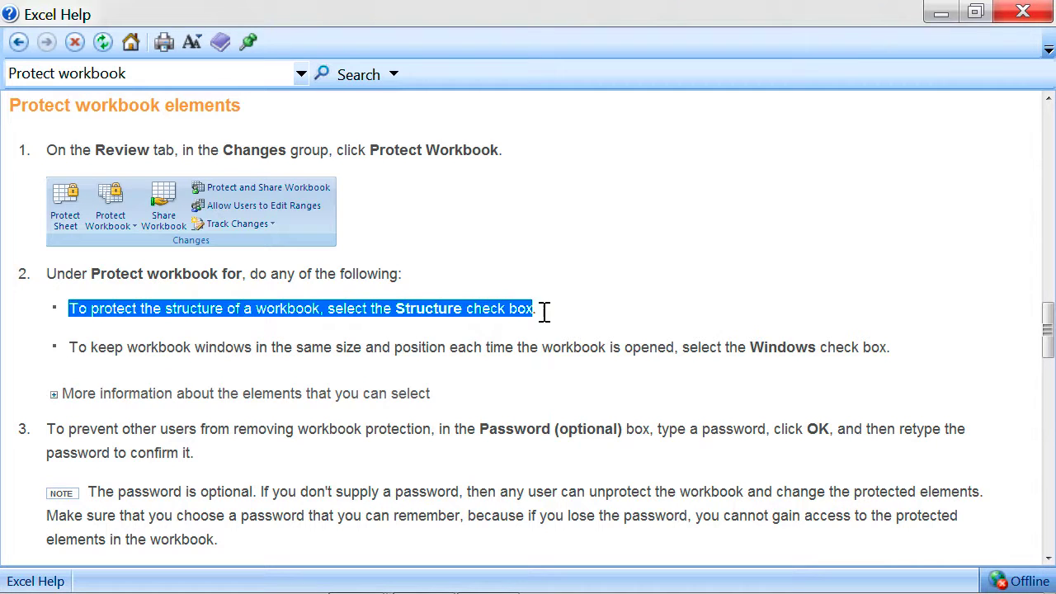
Expand "More information about the elements that you can select" and read which user actions the Structure check box prevents.
click(53, 395)
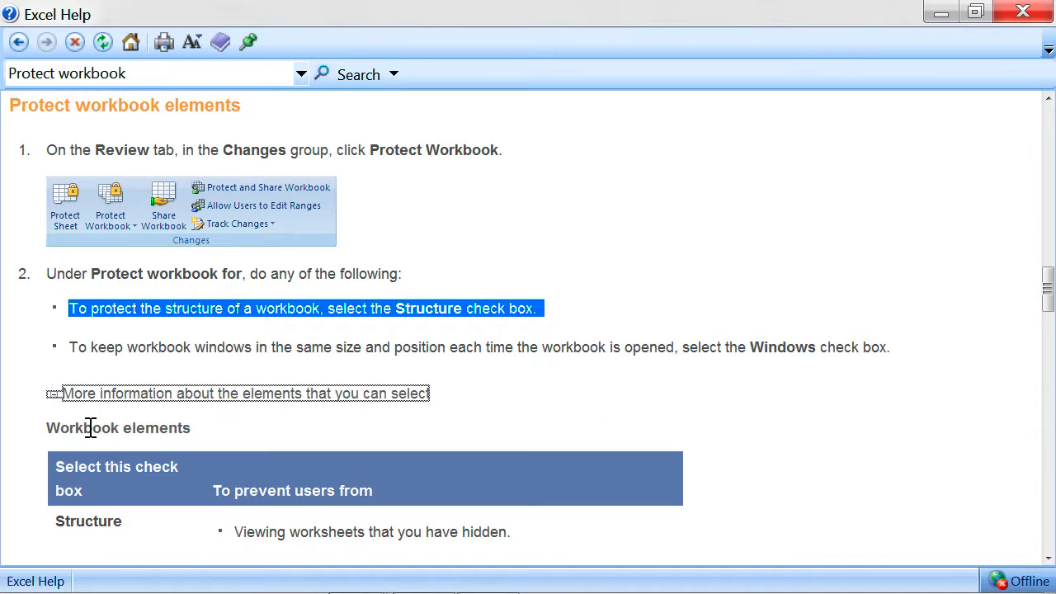
scroll(91, 427, down, 2)
scroll(93, 428, down, 4)
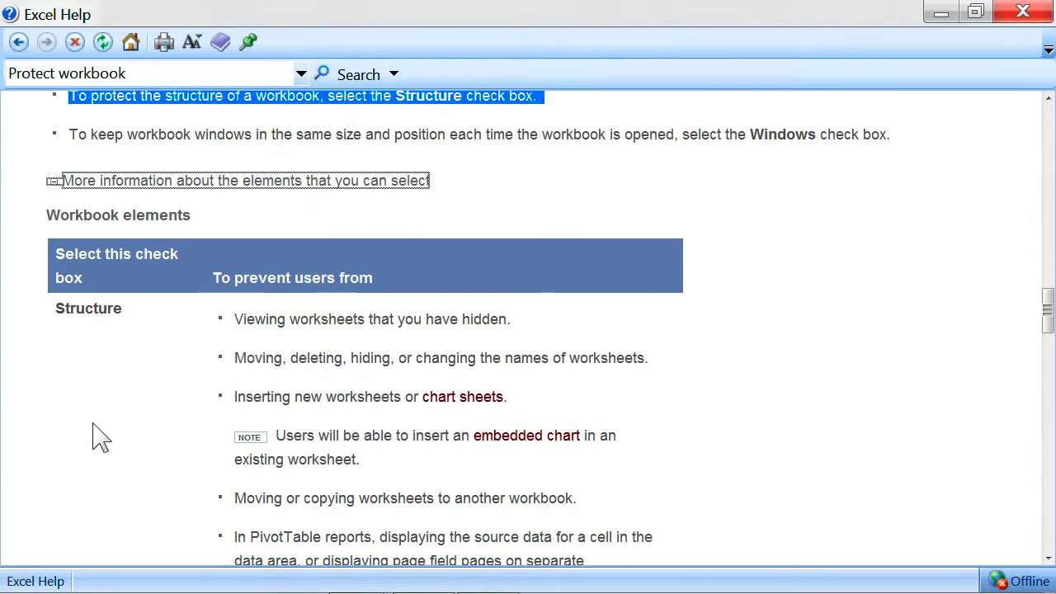
double_click(59, 309)
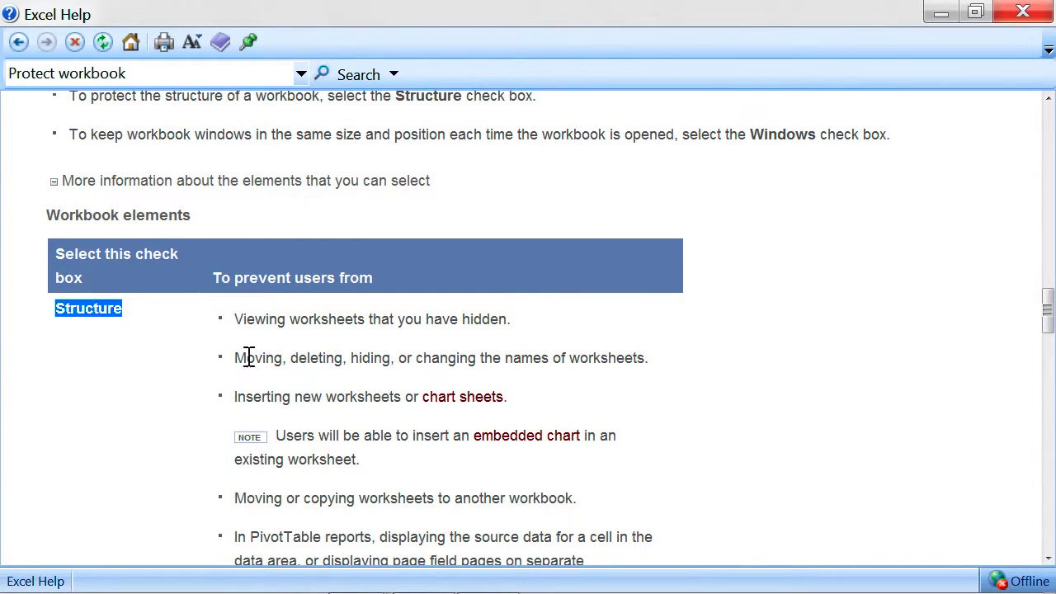
click(241, 322)
drag(241, 321, 519, 317)
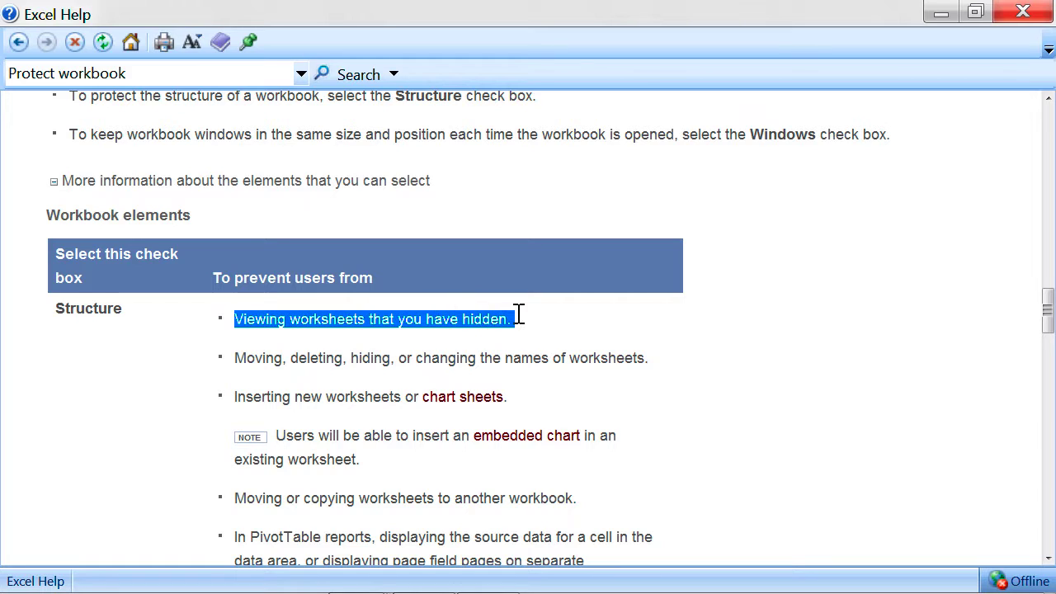
click(512, 323)
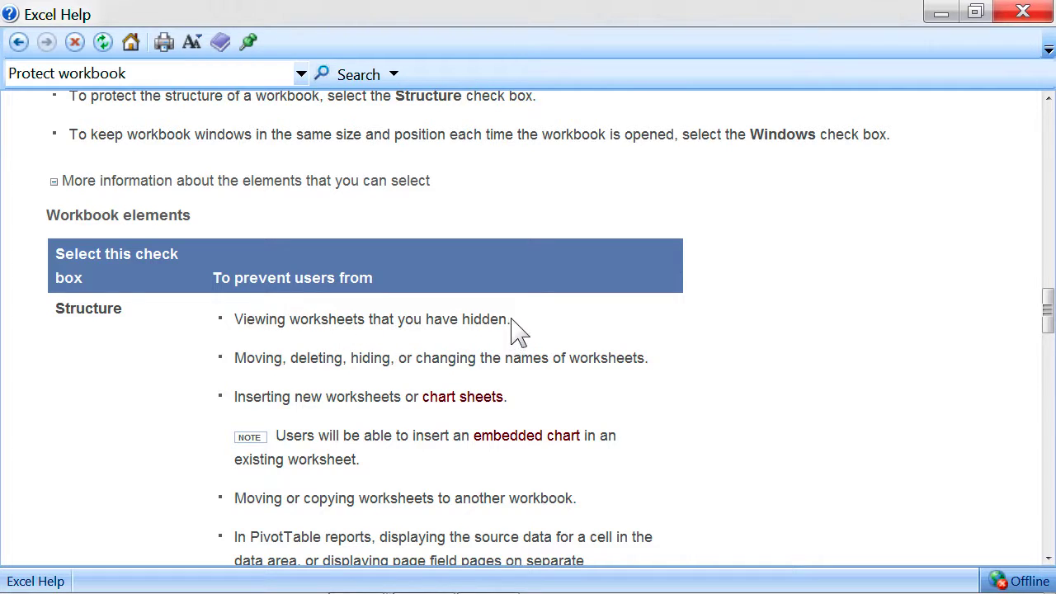
drag(512, 322, 220, 317)
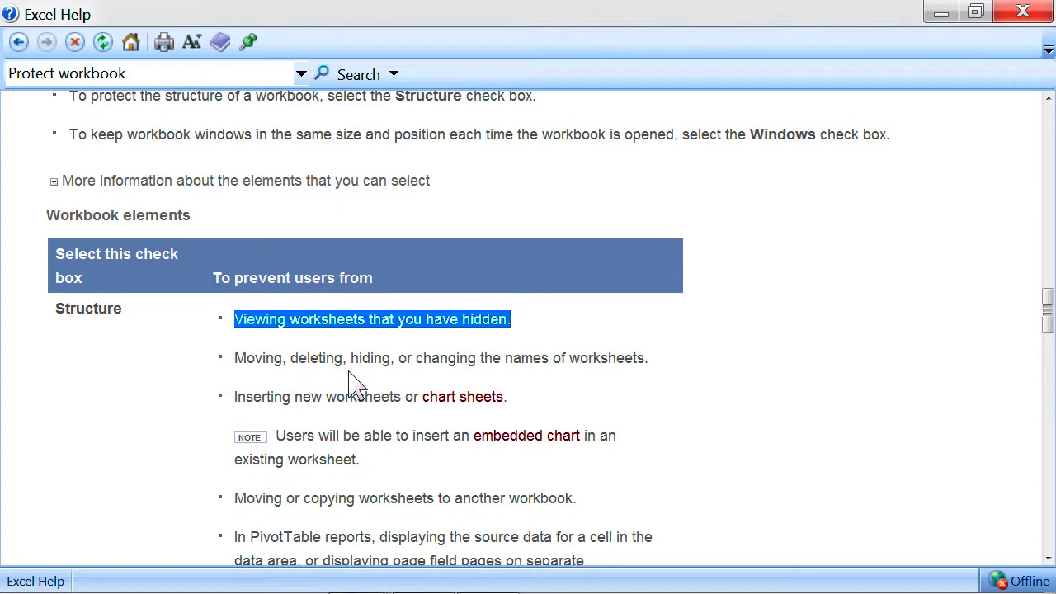
scroll(351, 383, down, 1)
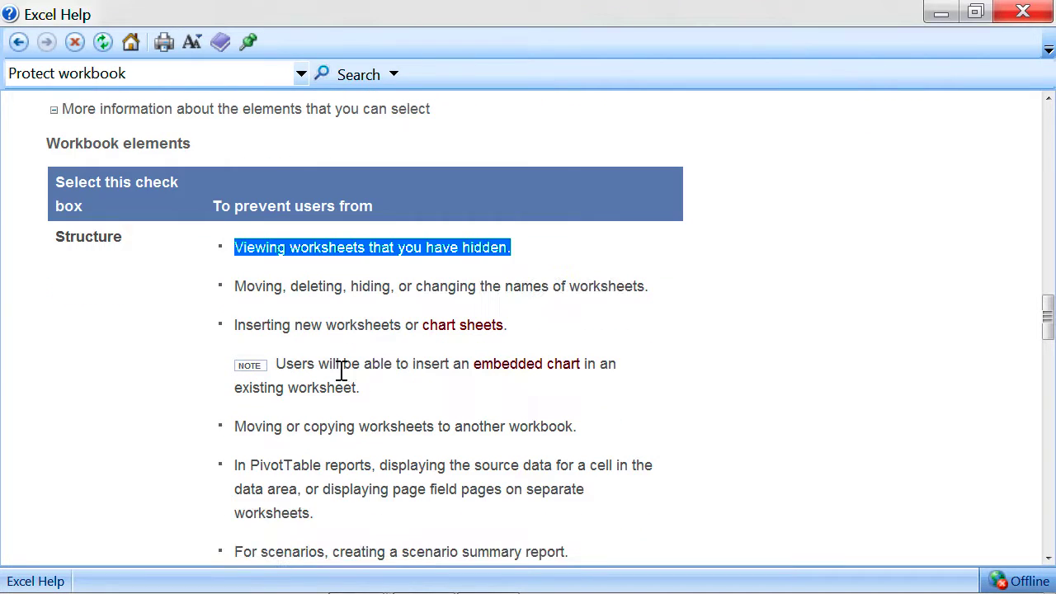
click(244, 287)
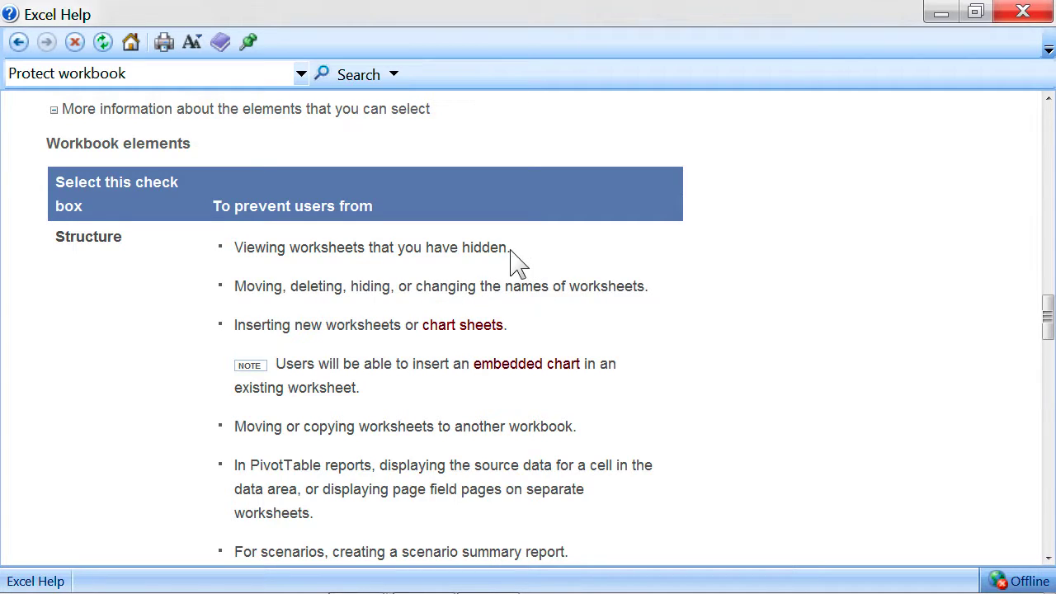
drag(512, 251, 415, 216)
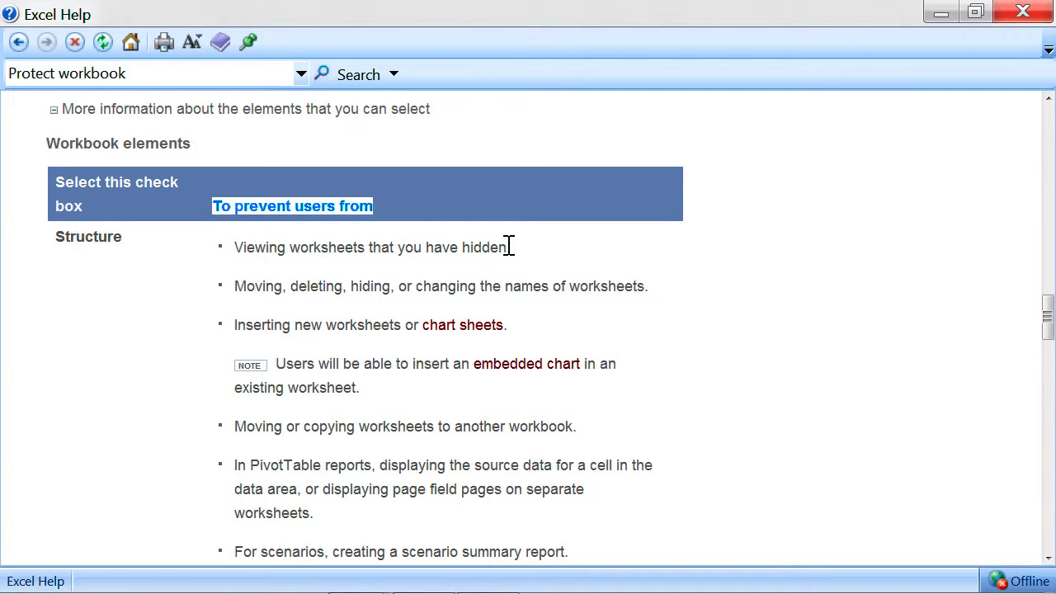
drag(509, 246, 368, 242)
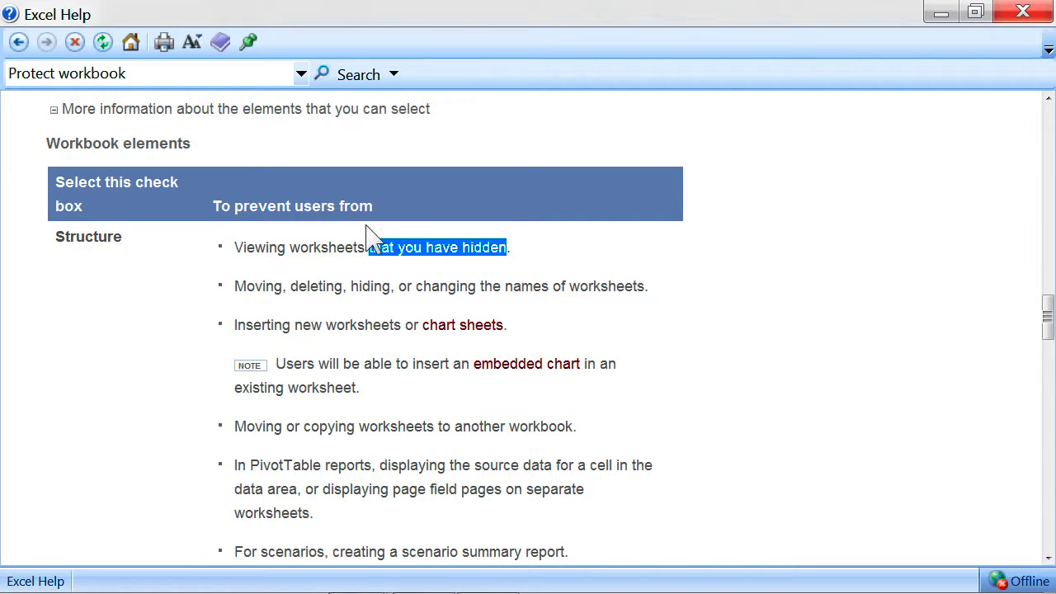
drag(236, 286, 641, 295)
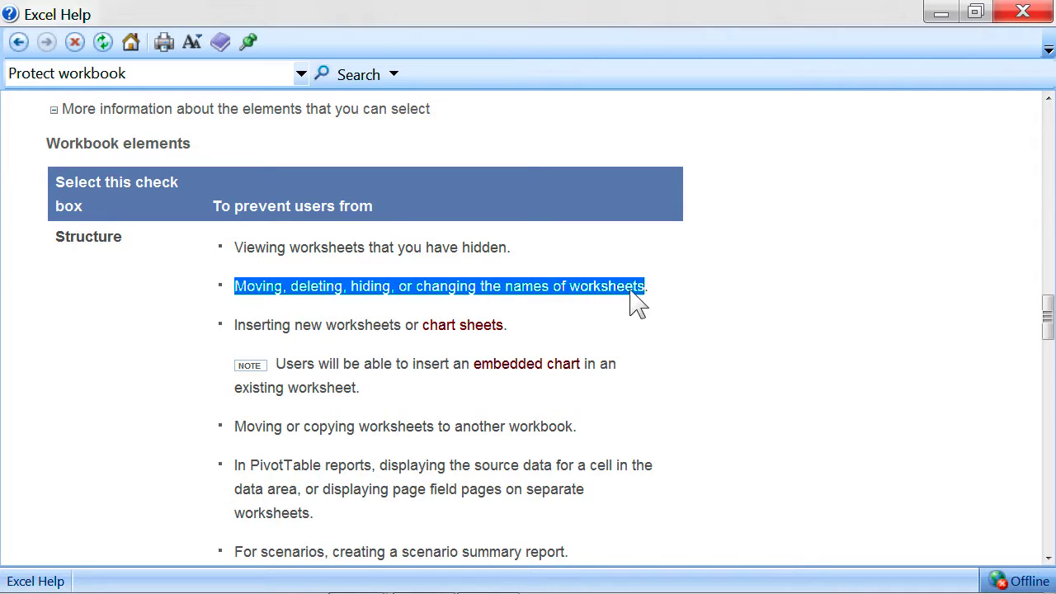
Return to the workbook, check whether Protect Structure and Windows is enabled, and select cell F11.
click(939, 14)
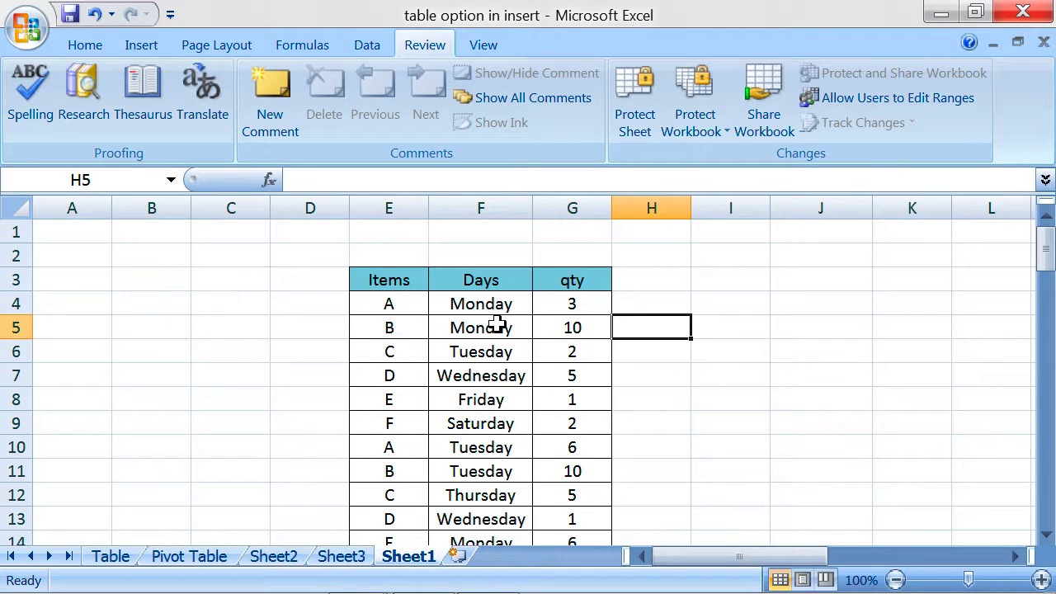
click(706, 138)
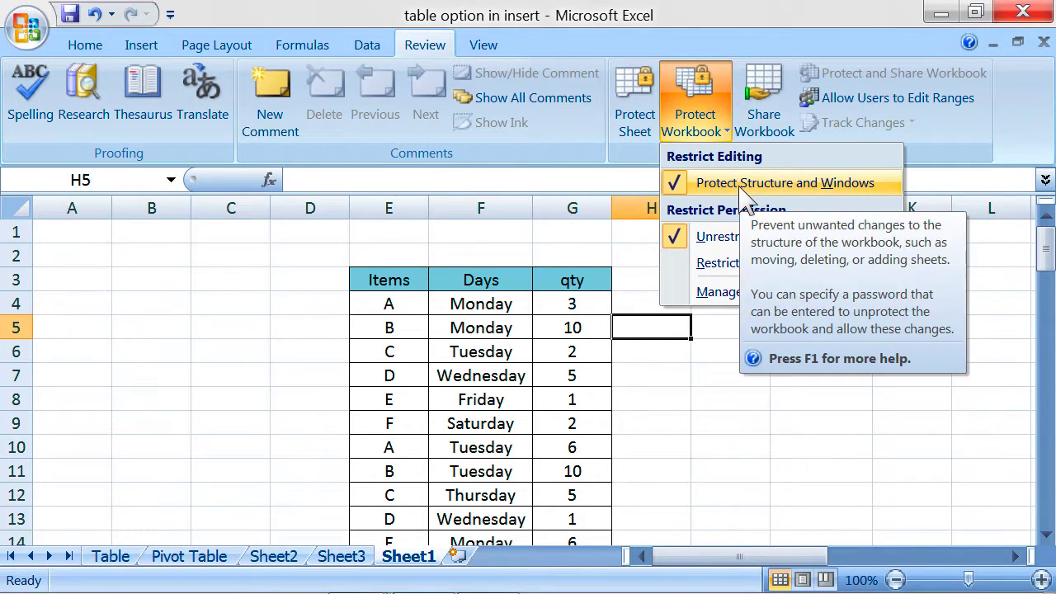
click(522, 353)
click(471, 459)
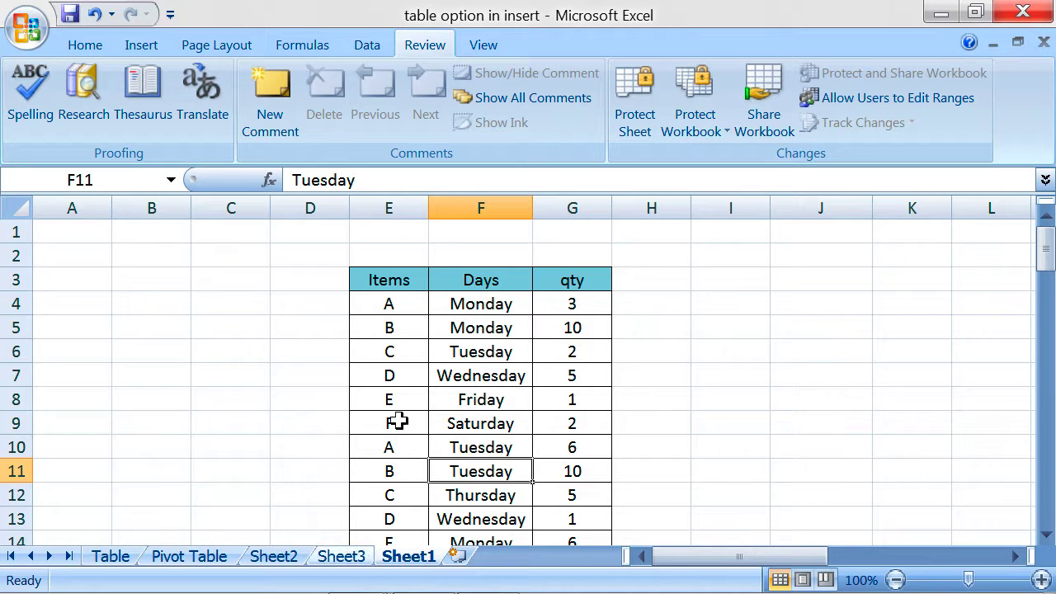
Try to rename Sheet1, and check whether the Rename Sheet, Move or Copy Sheet and Tab Color commands are available.
double_click(421, 555)
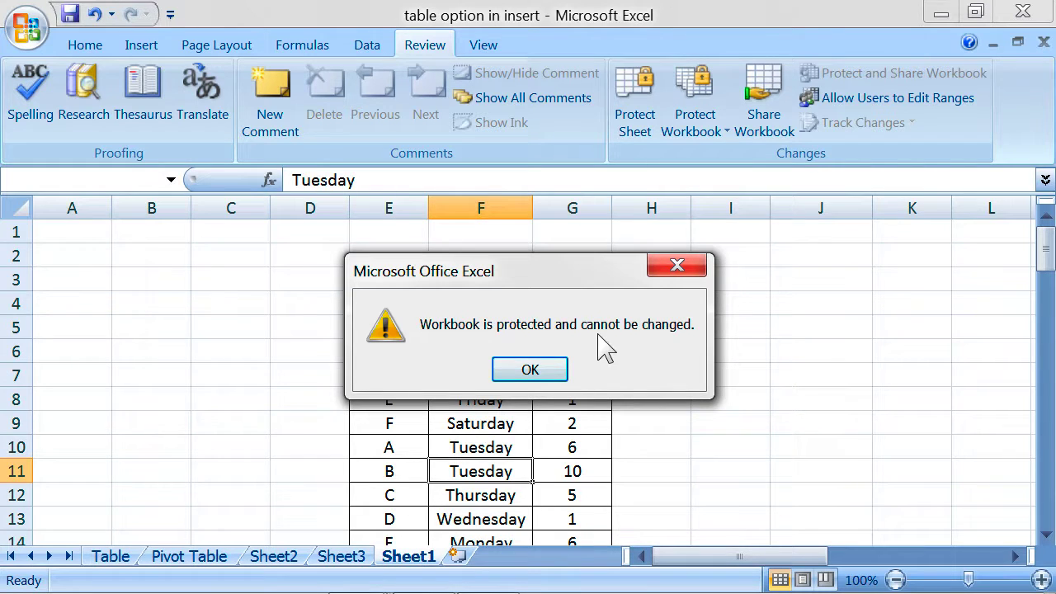
click(530, 371)
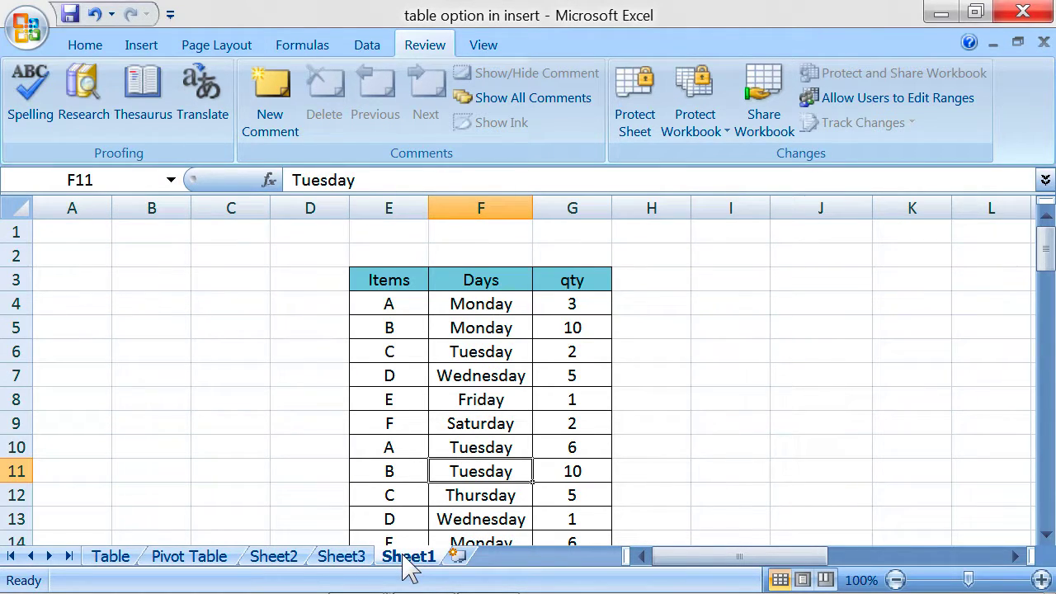
click(86, 46)
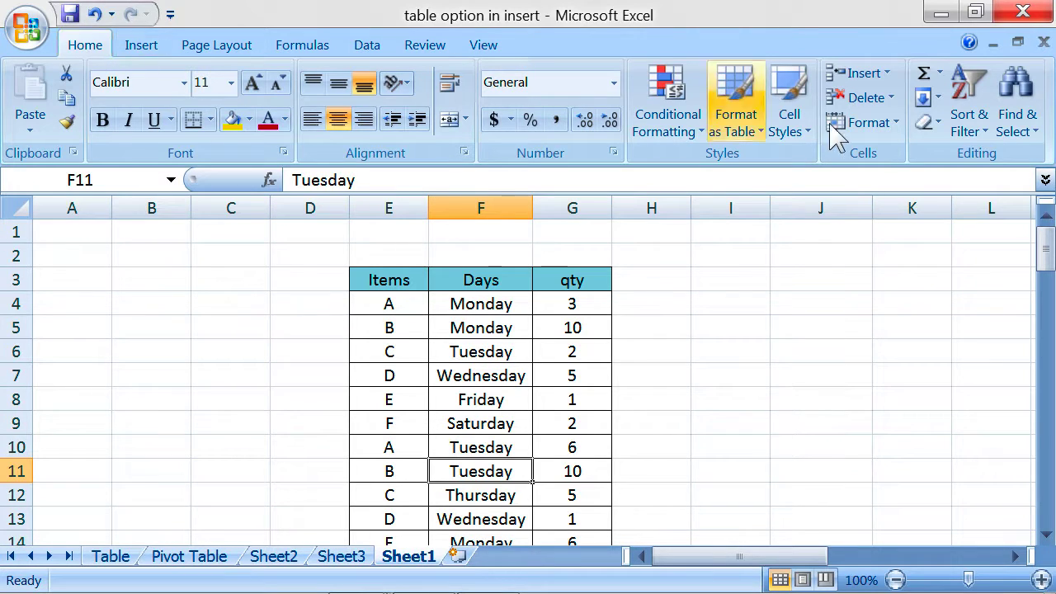
click(865, 123)
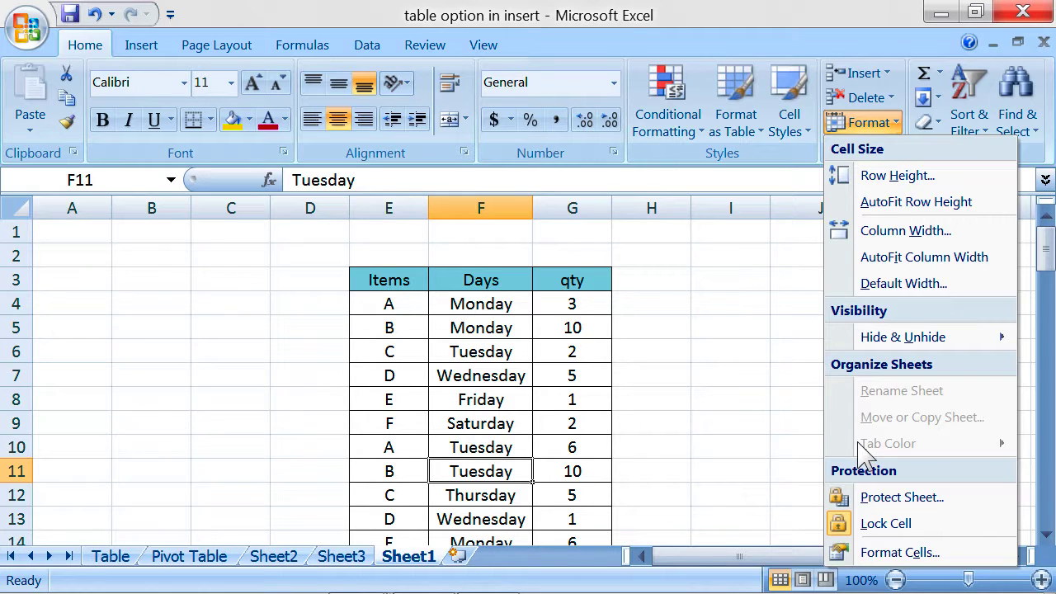
click(614, 372)
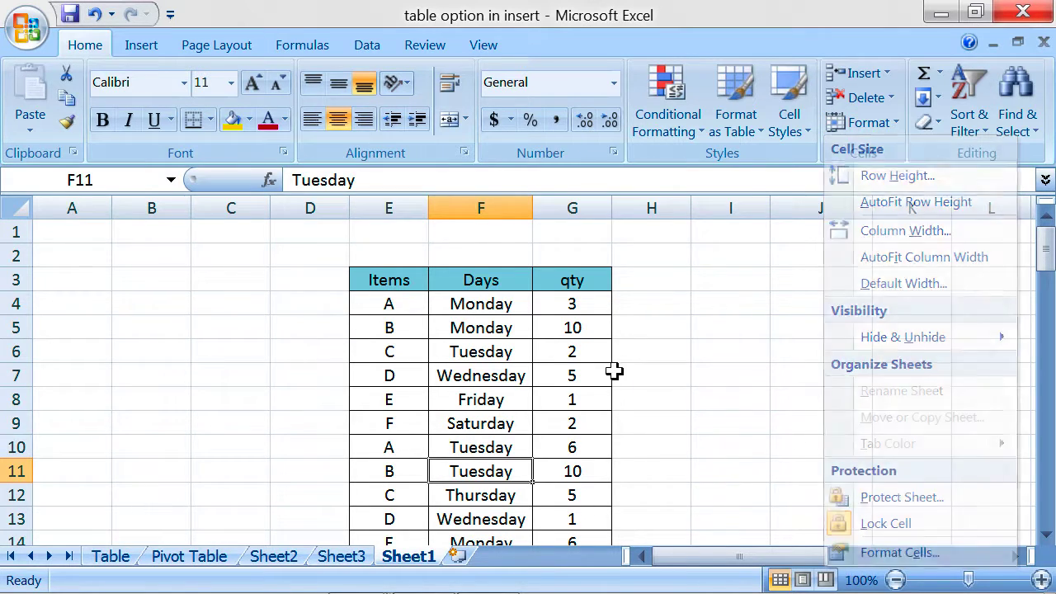
Check whether Protect Structure and Windows is enabled for the workbook and select cell E5.
click(433, 43)
click(712, 130)
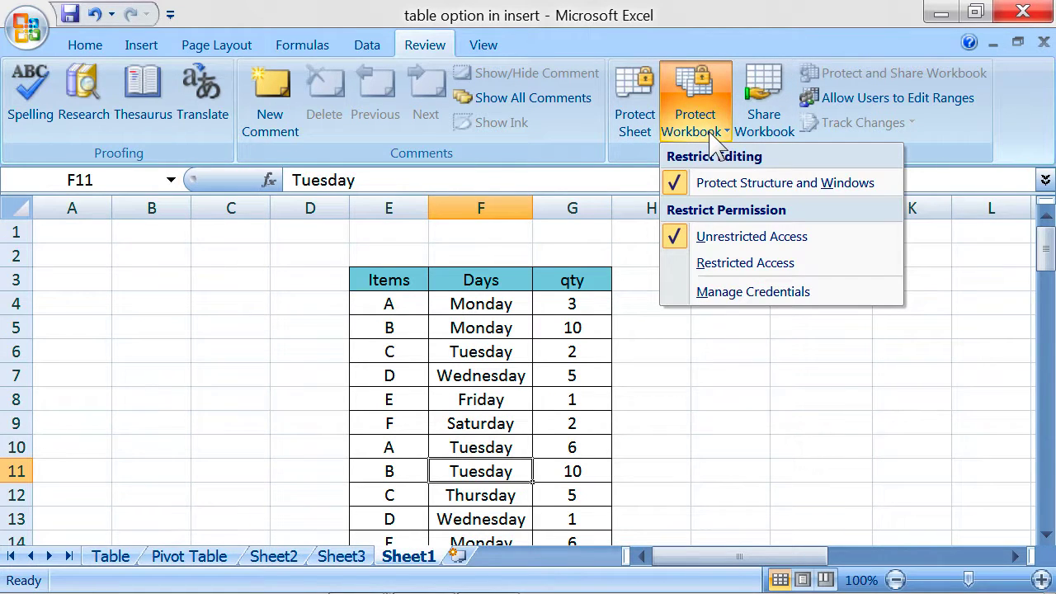
click(712, 131)
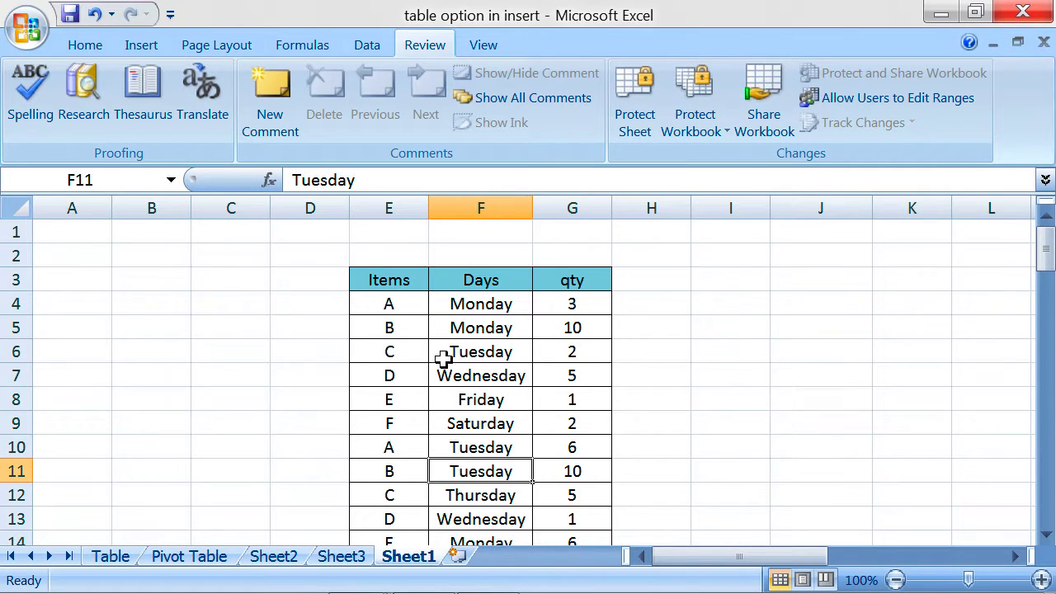
click(421, 324)
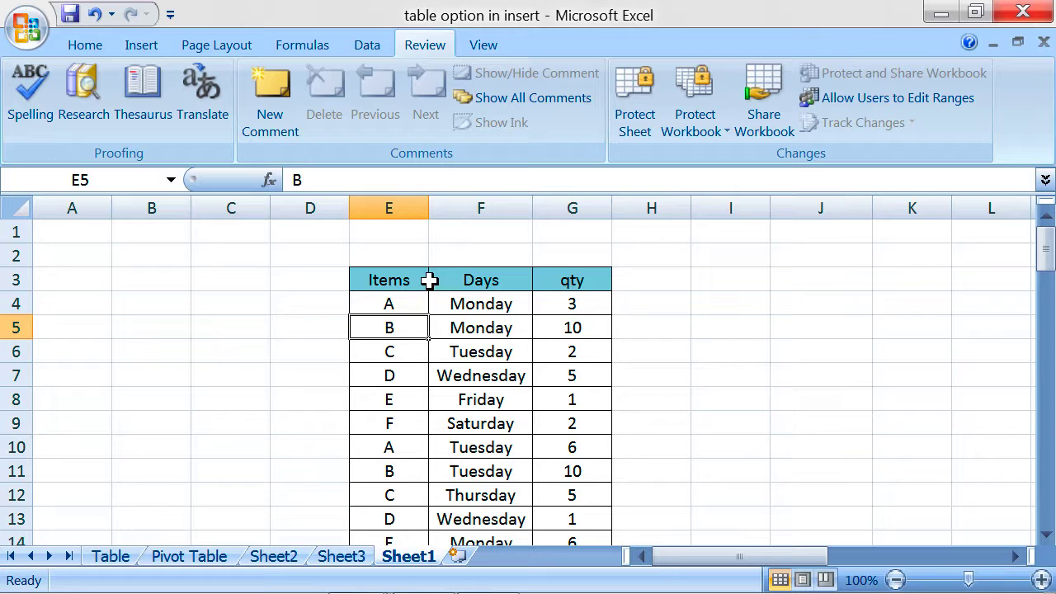
Close the other open workbooks, StkSum and youtube excel videos, discarding the unsaved changes.
key(alt+Tab)
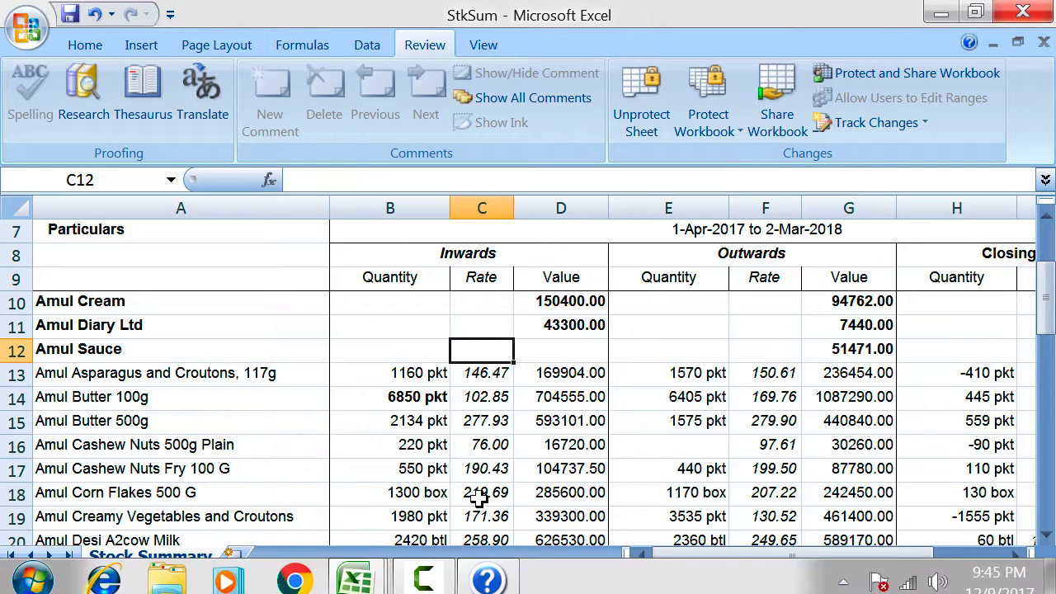
key(alt+Tab)
key(alt+Tab)
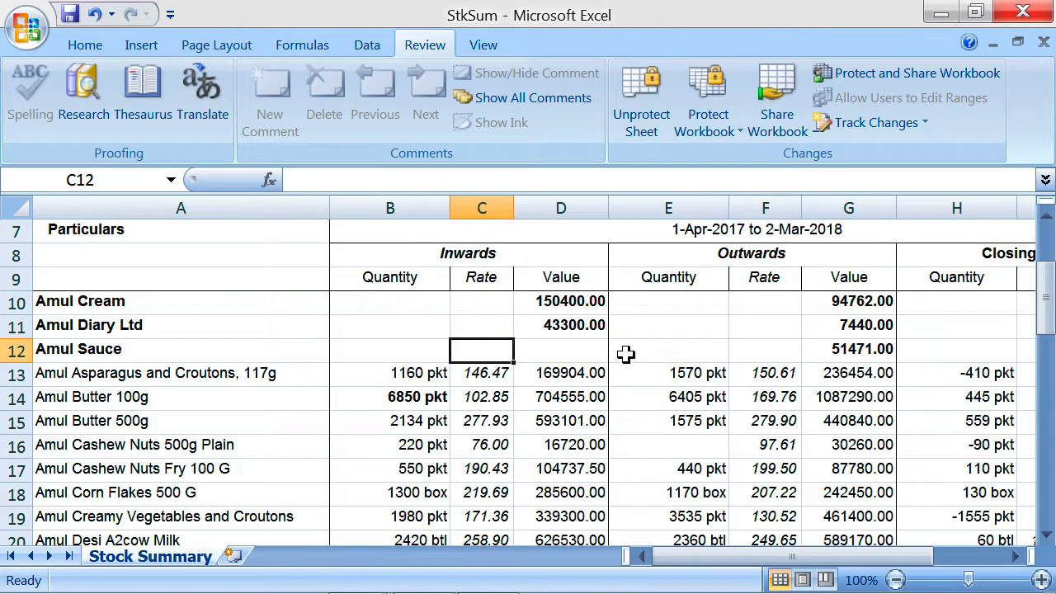
click(1032, 10)
click(529, 371)
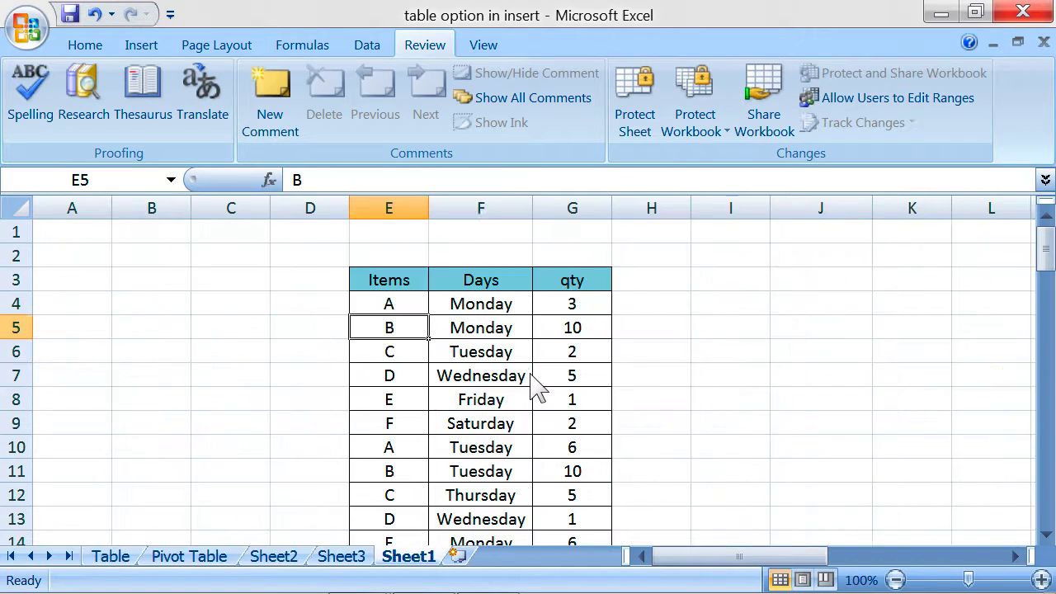
key(alt+Tab)
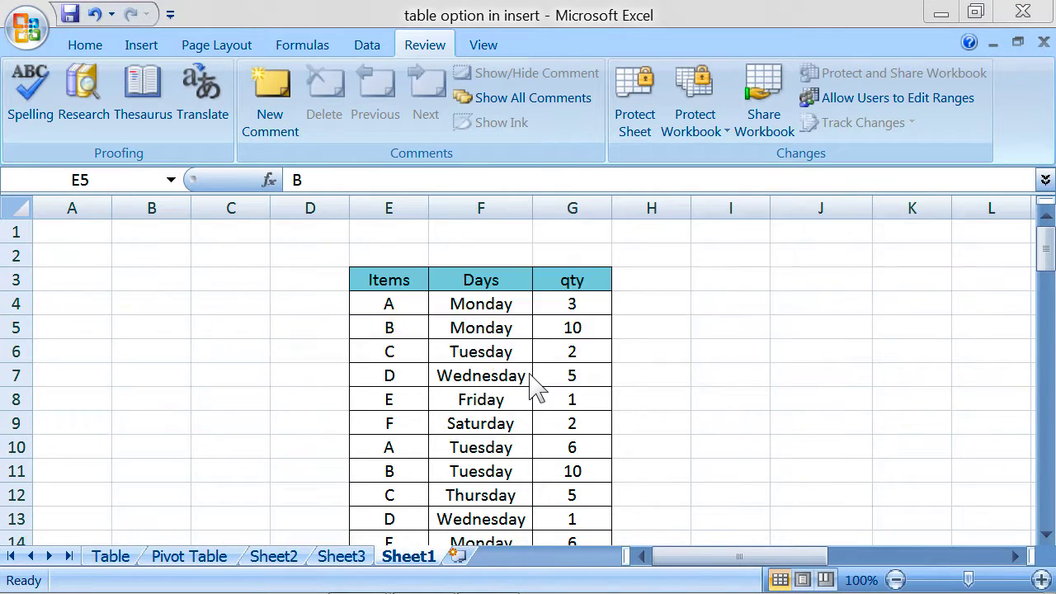
click(1023, 10)
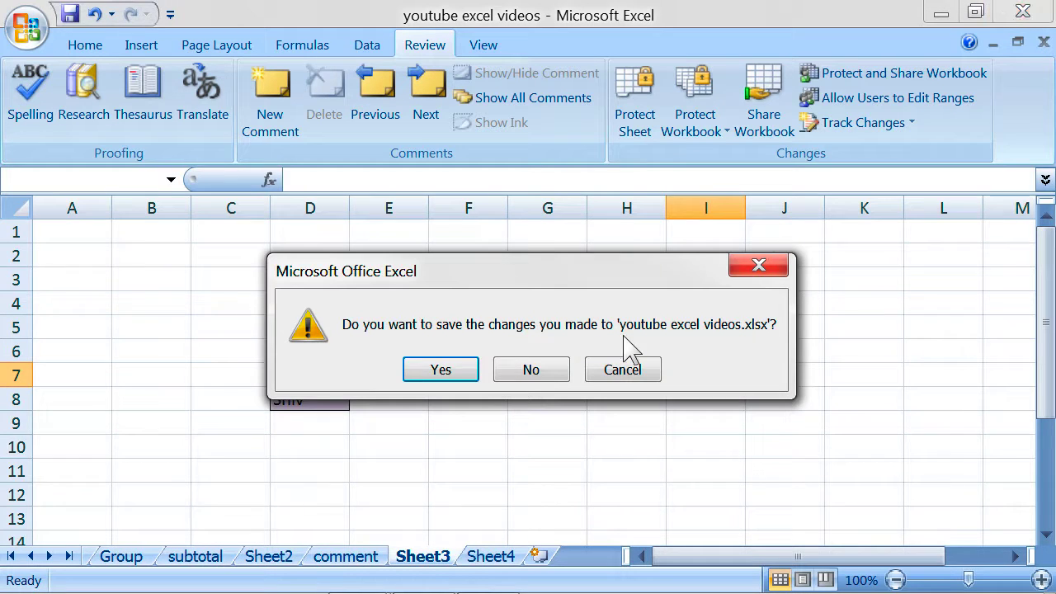
click(530, 370)
Switch to Excel Help and read the Structure restriction on inserting new worksheets or chart sheets.
key(alt+Tab)
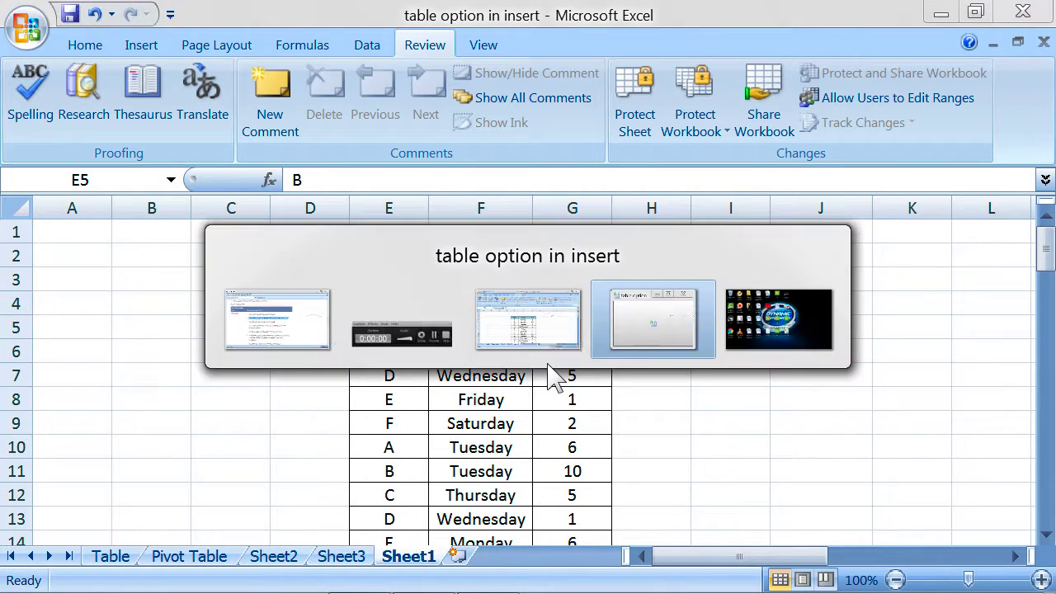
key(alt+Tab)
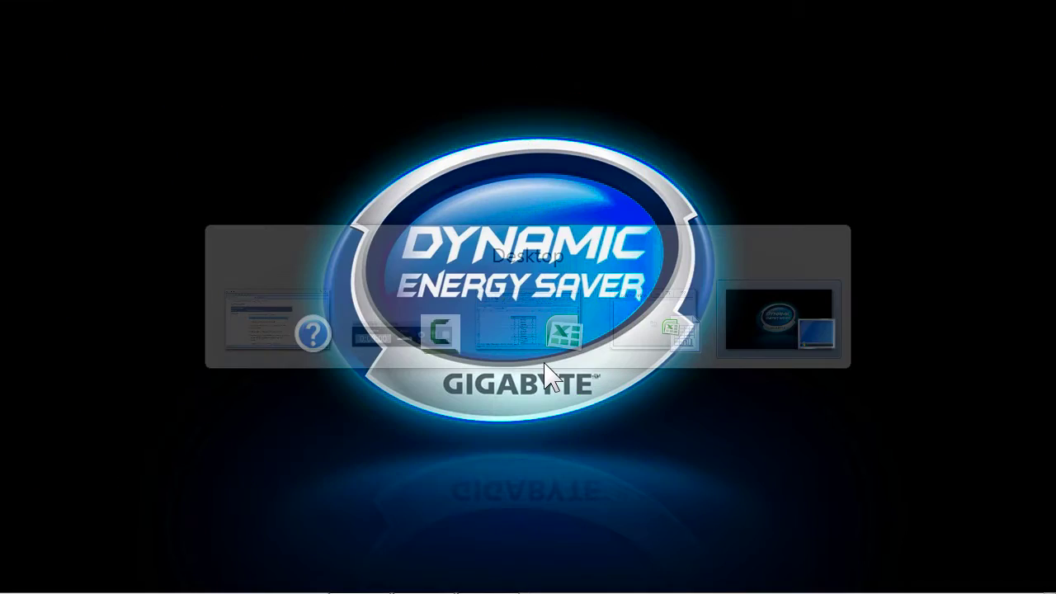
key(alt+Tab)
key(alt+Tab)
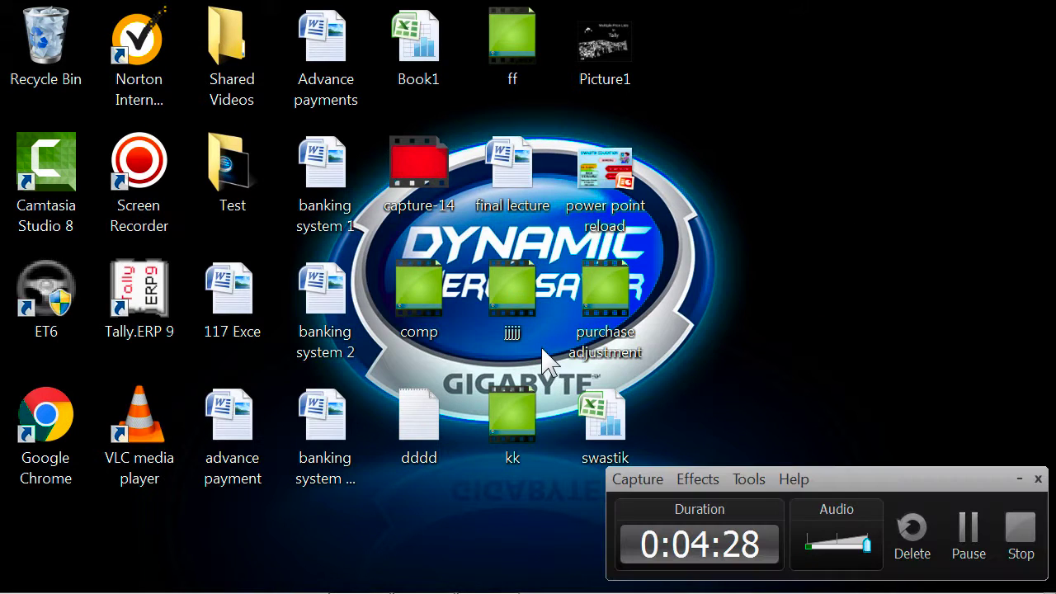
key(alt+Tab)
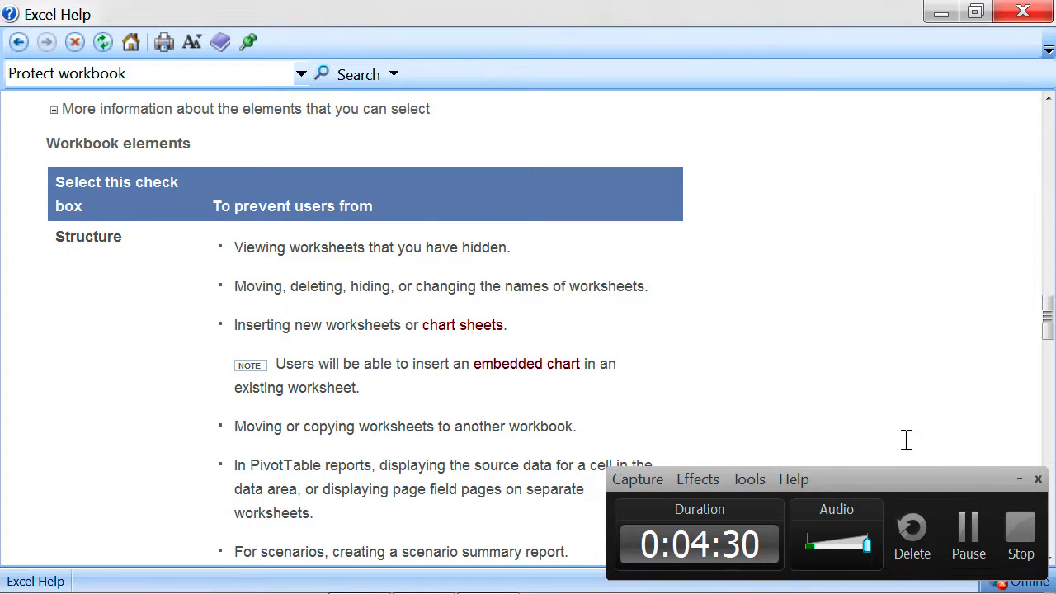
click(1020, 479)
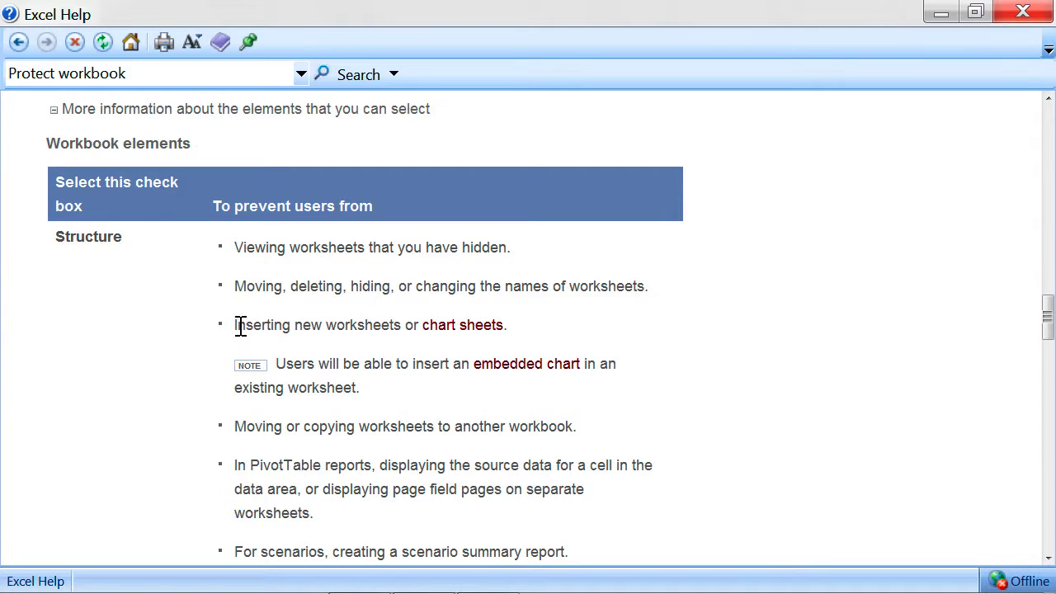
drag(259, 324, 430, 320)
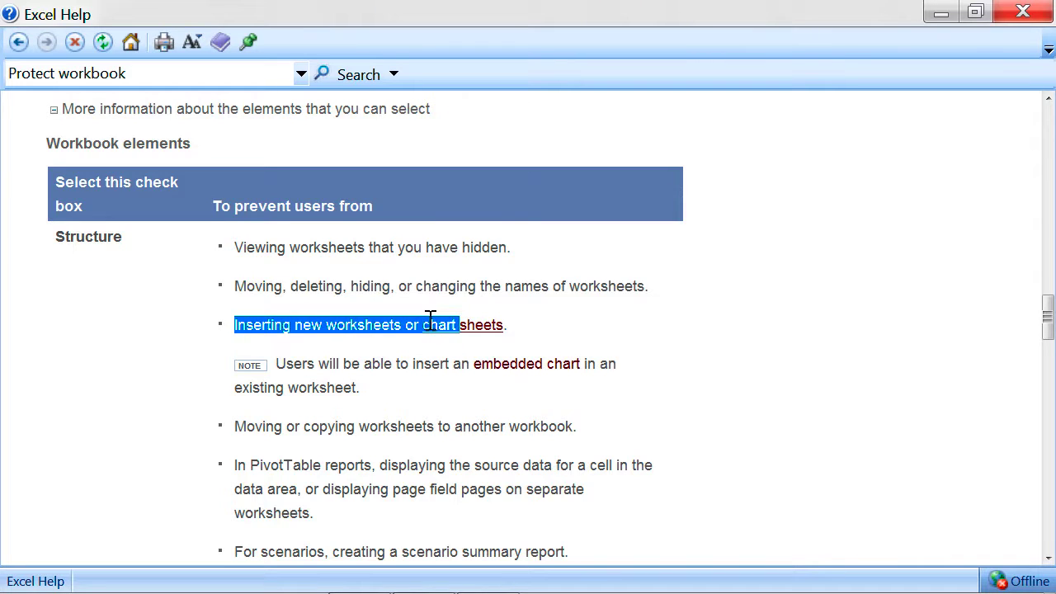
drag(506, 321, 523, 322)
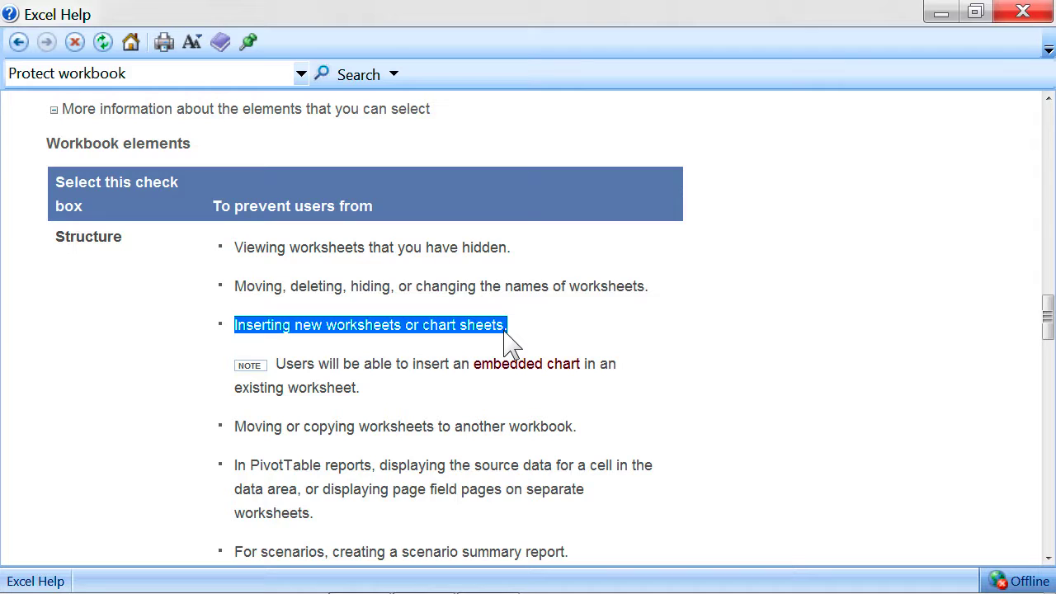
click(508, 341)
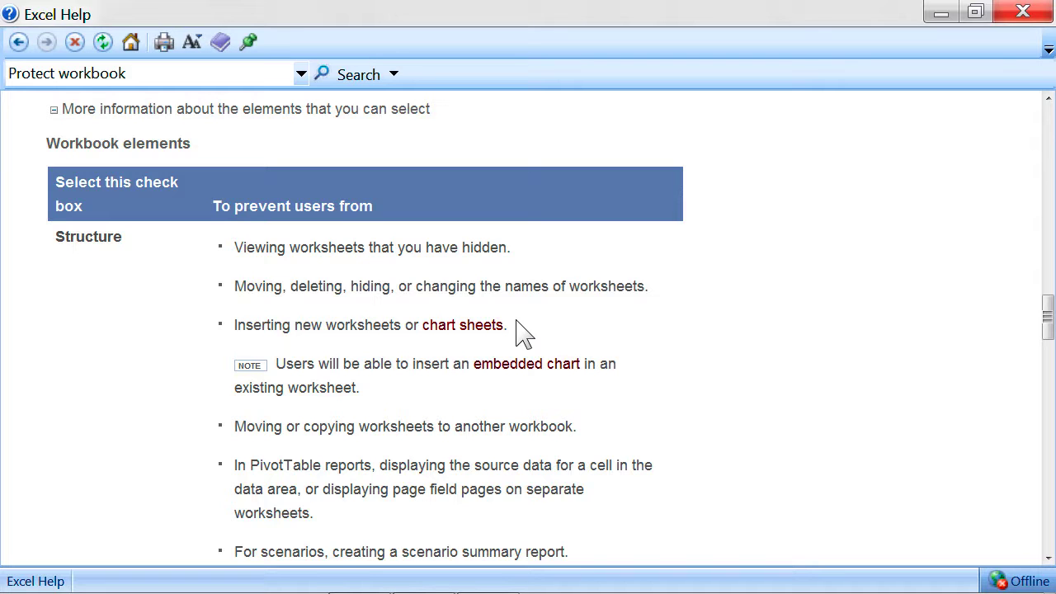
Read the remaining Structure restrictions, covering PivotTable reports, scenario summary reports, the Analysis ToolPak and recording new macros.
scroll(525, 332, down, 2)
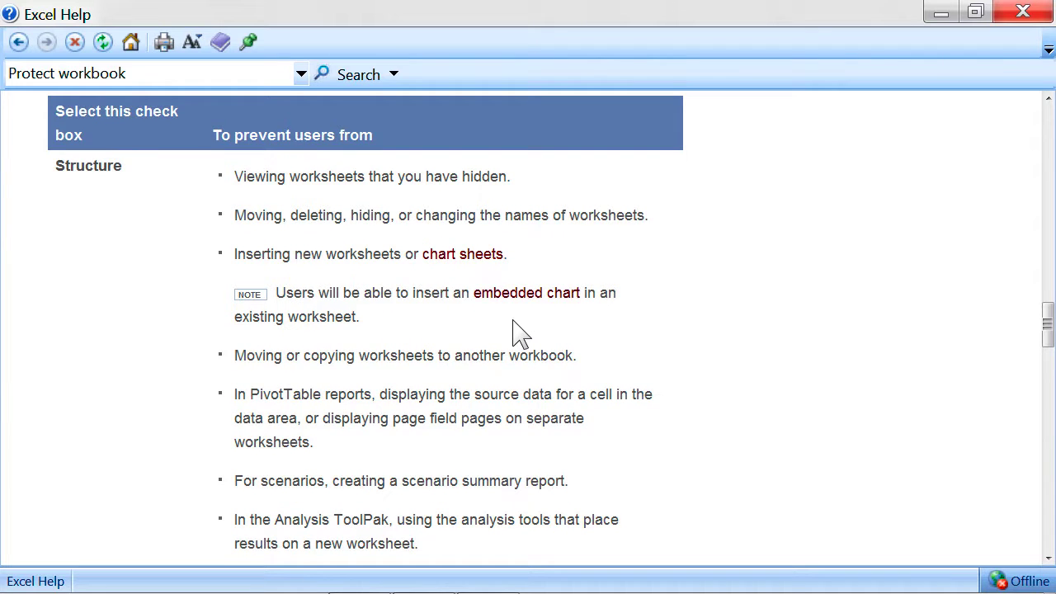
scroll(516, 326, down, 2)
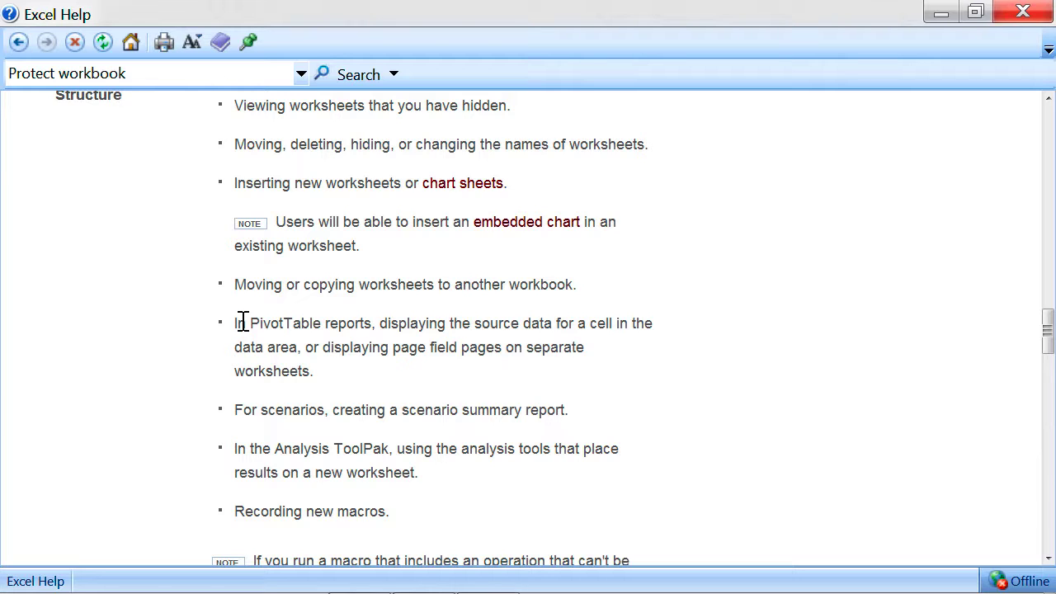
drag(234, 322, 367, 328)
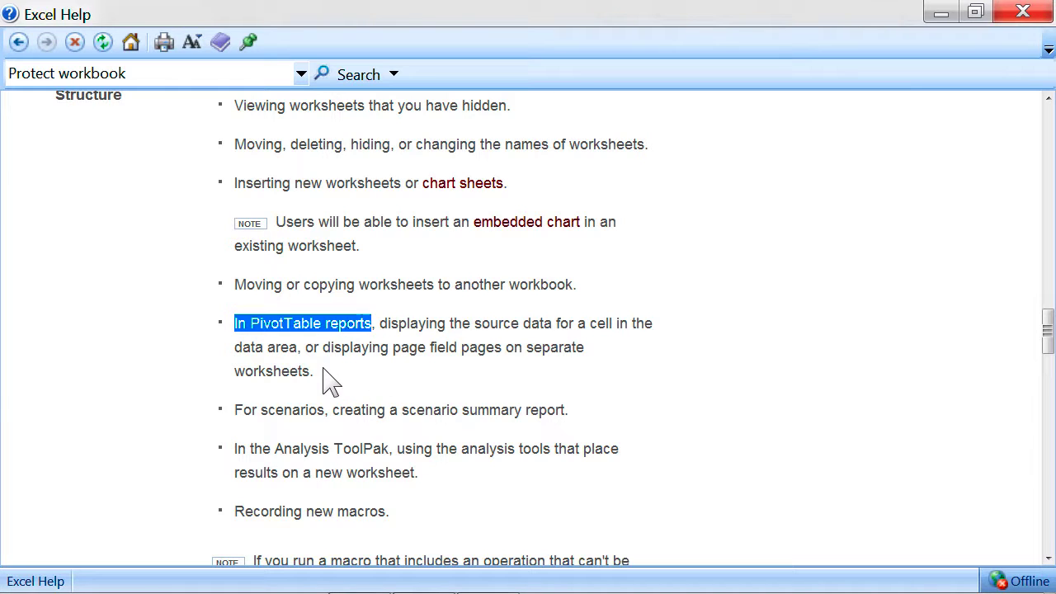
scroll(329, 381, down, 2)
drag(235, 339, 644, 353)
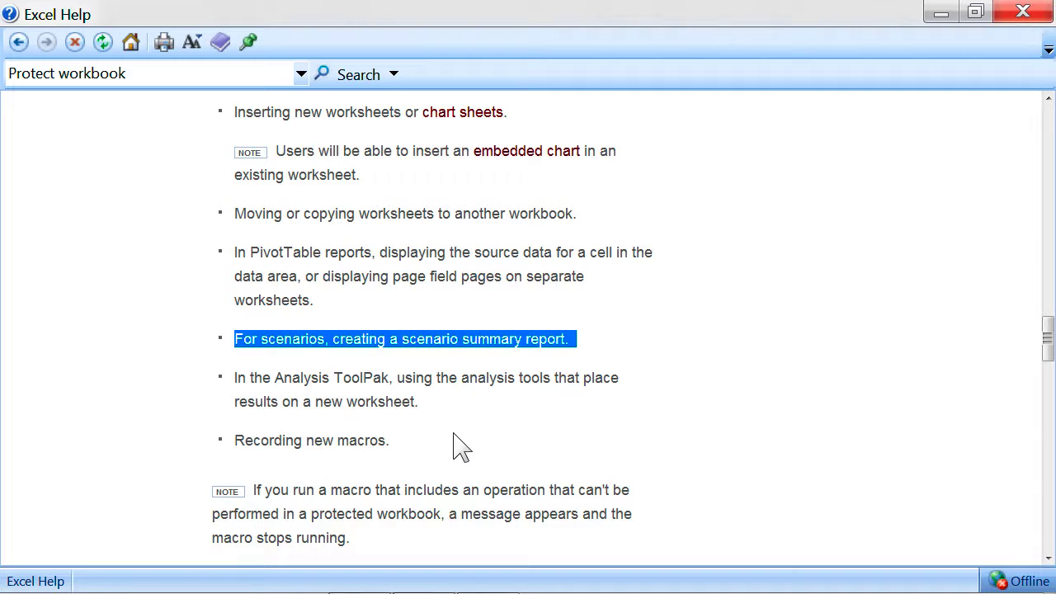
drag(386, 439, 256, 437)
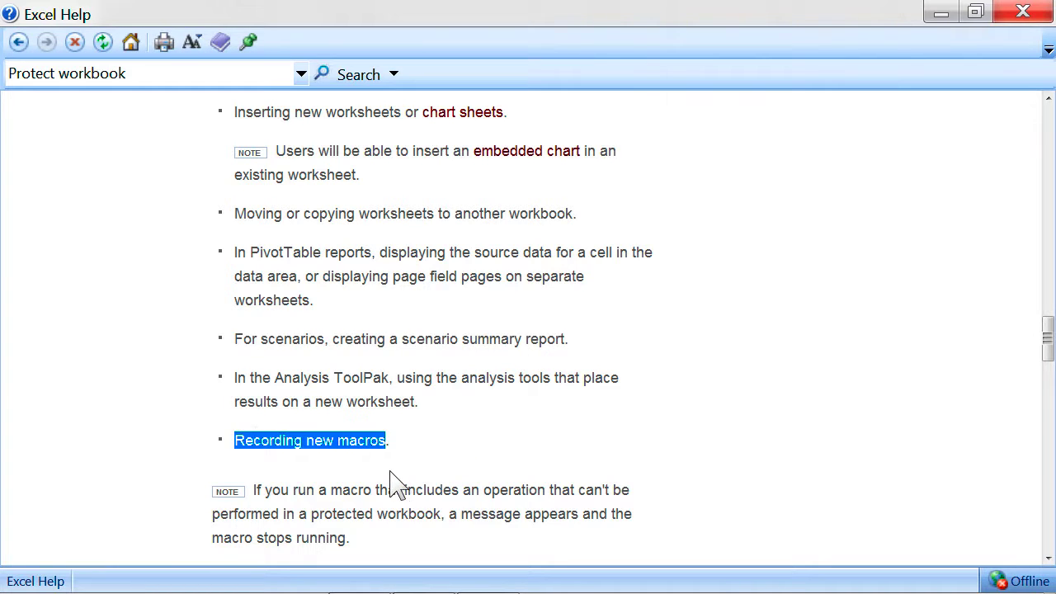
Review the whole list of user actions the Structure check box prevents, from viewing hidden worksheets to recording macros.
scroll(396, 475, up, 5)
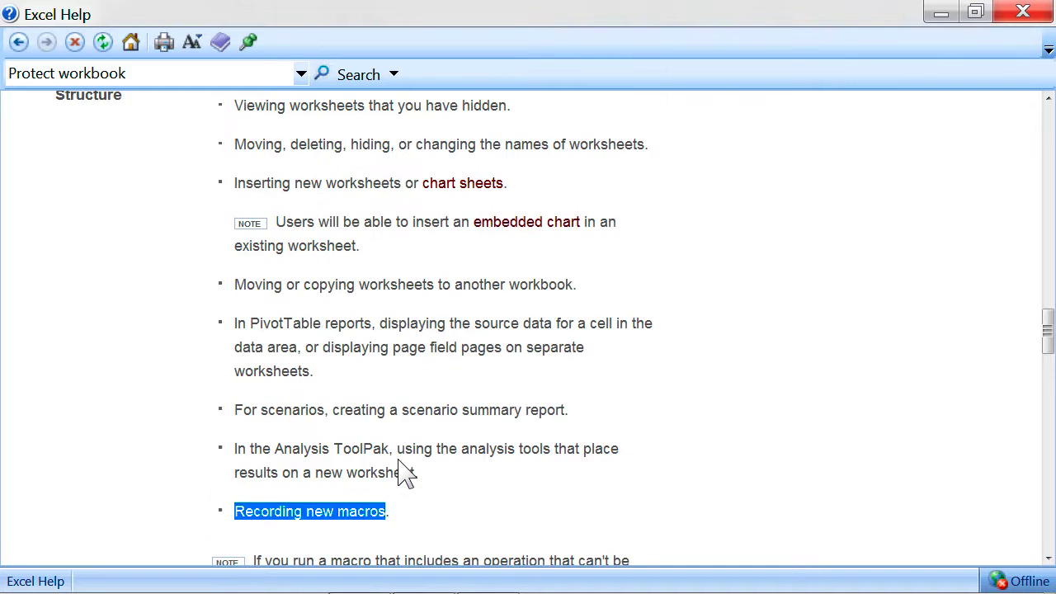
drag(238, 246, 378, 547)
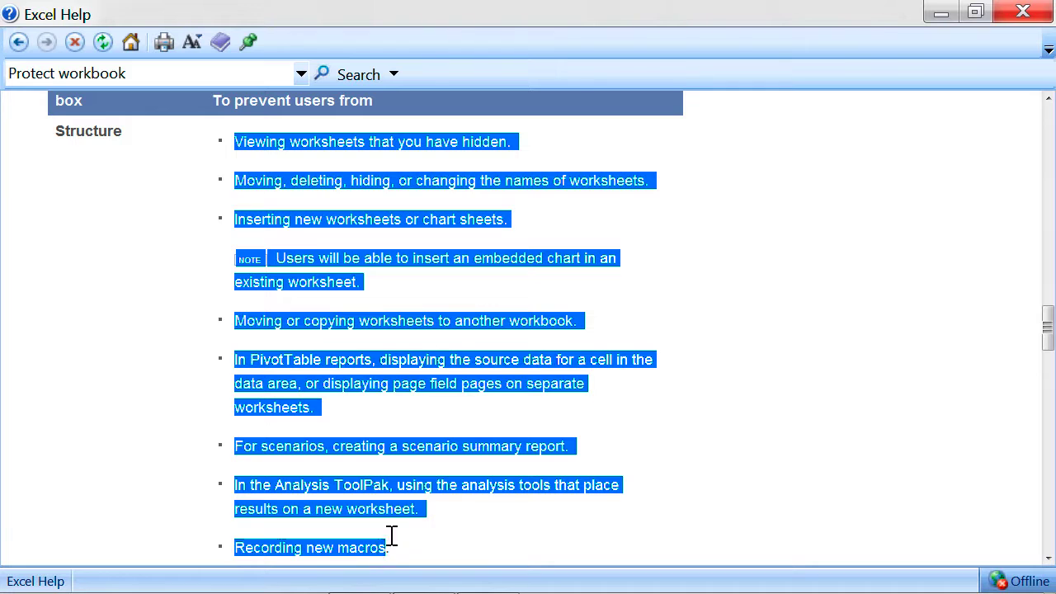
click(405, 407)
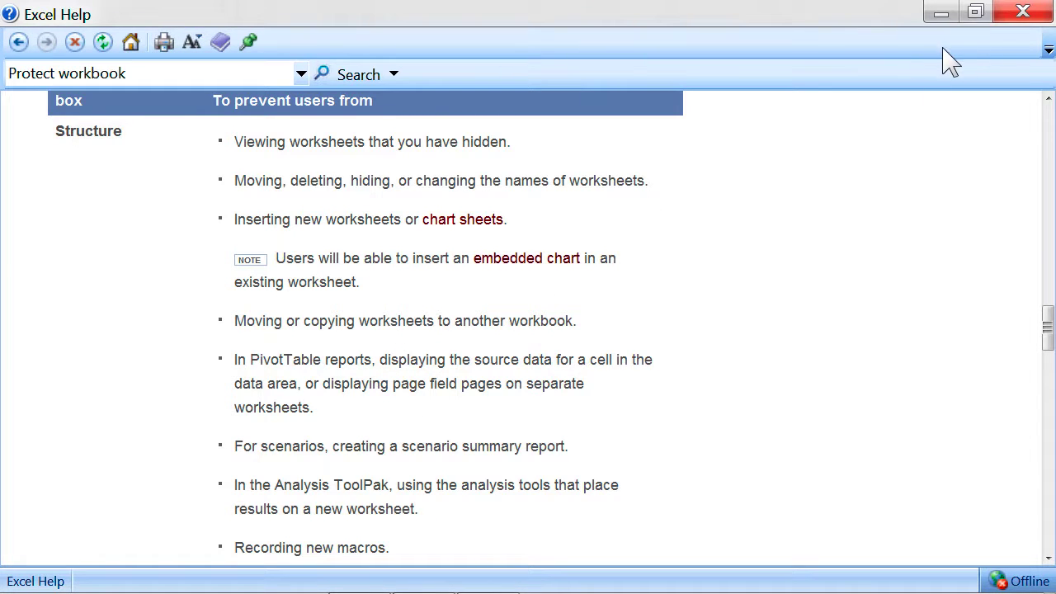
scroll(370, 306, down, 2)
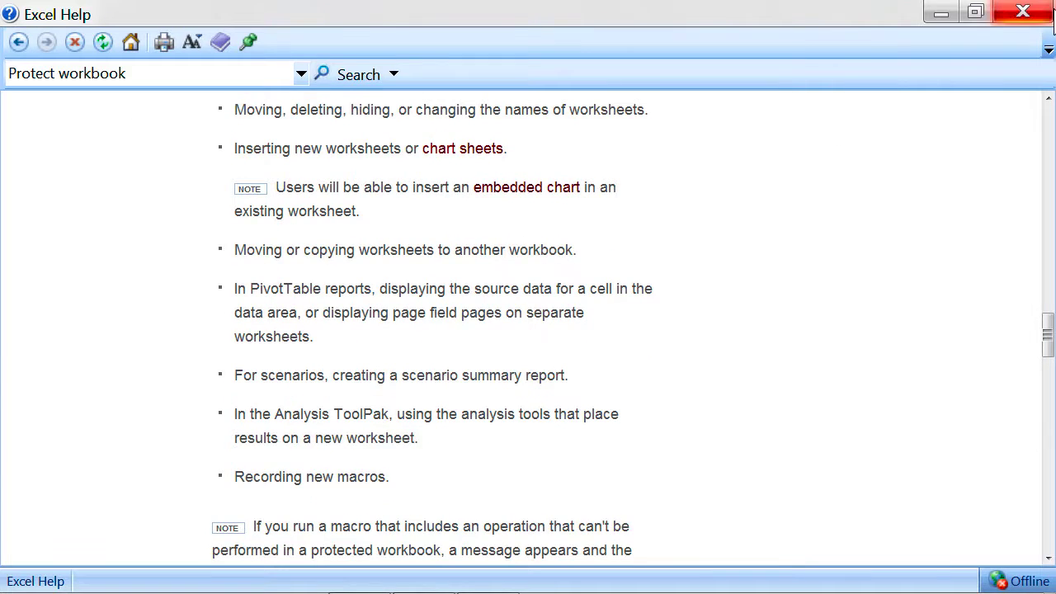
Close Excel Help, return to the "table option in insert" workbook and turn off Protect Structure and Windows.
click(1023, 11)
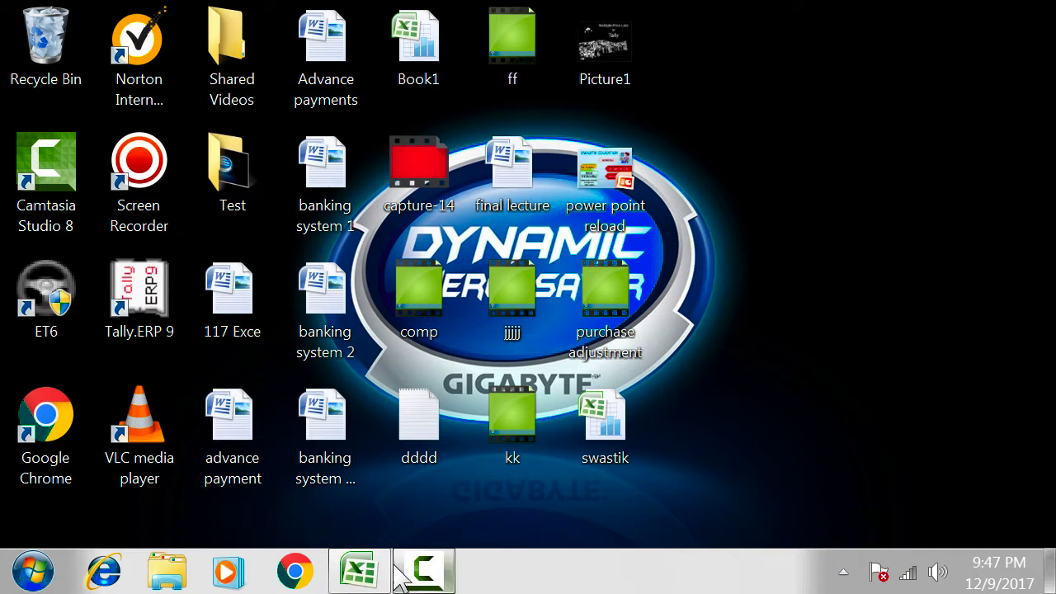
click(359, 571)
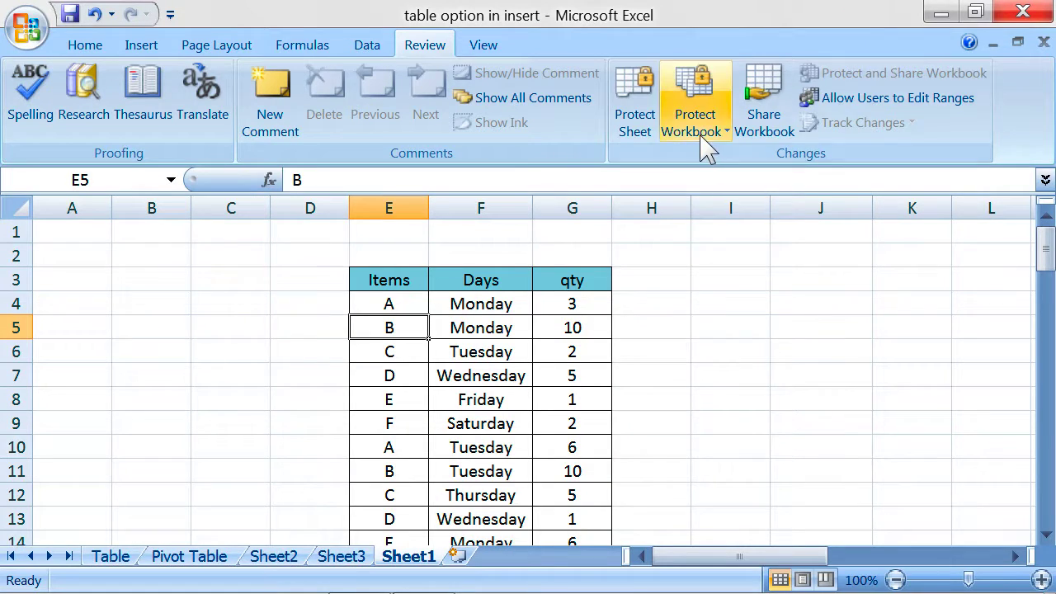
click(701, 136)
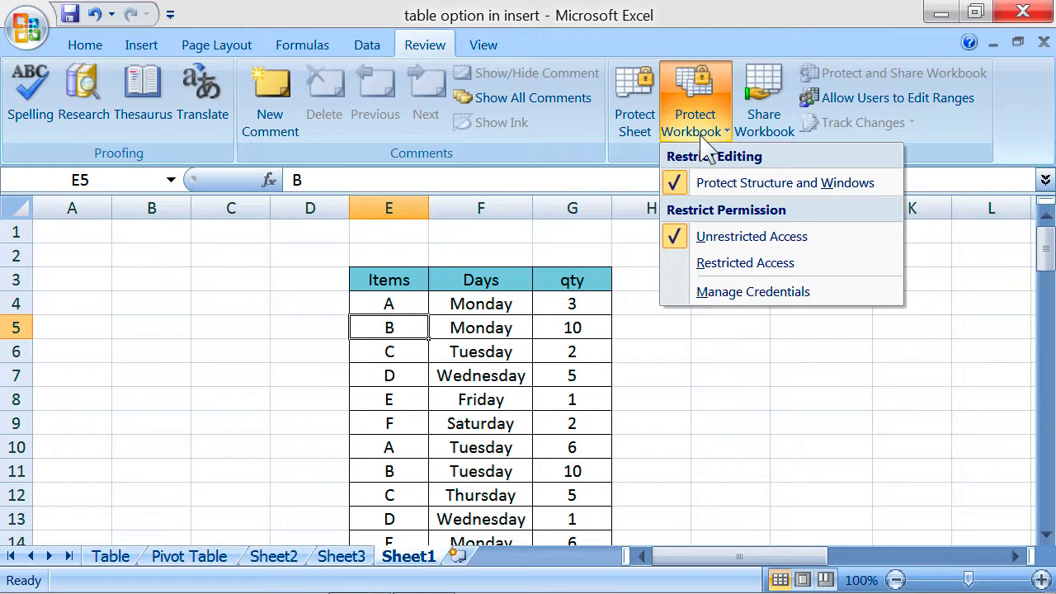
click(723, 186)
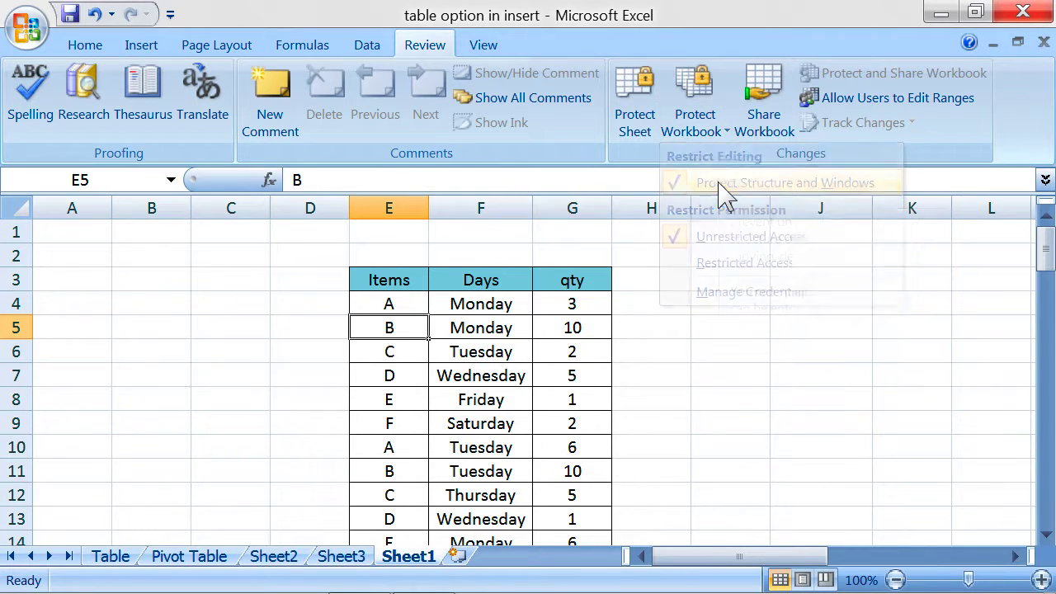
Protect the workbook for Structure only, without a password, and turn that protection off again.
click(713, 132)
click(719, 186)
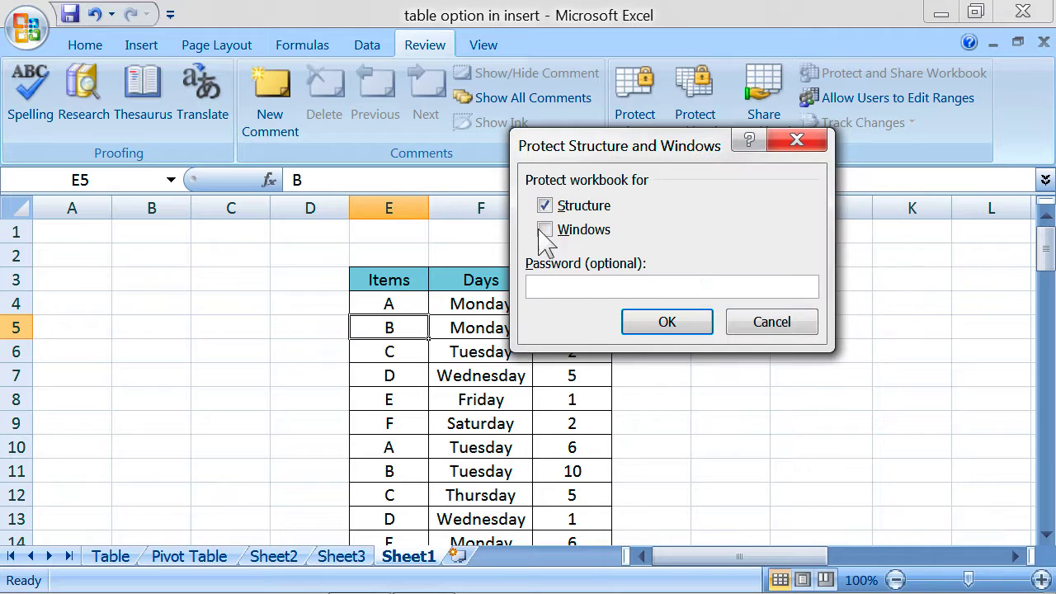
click(657, 320)
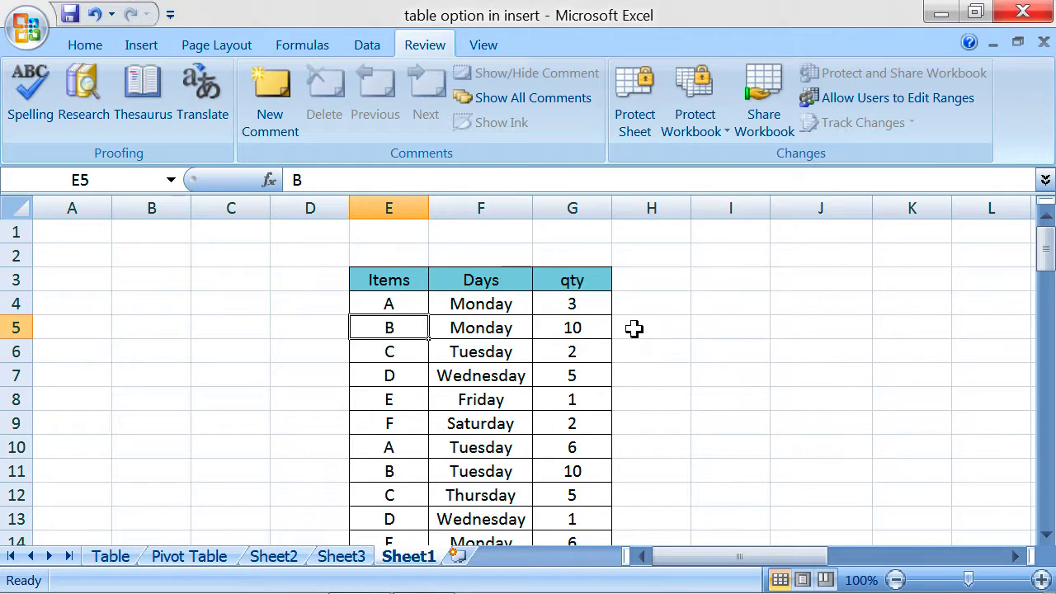
click(467, 311)
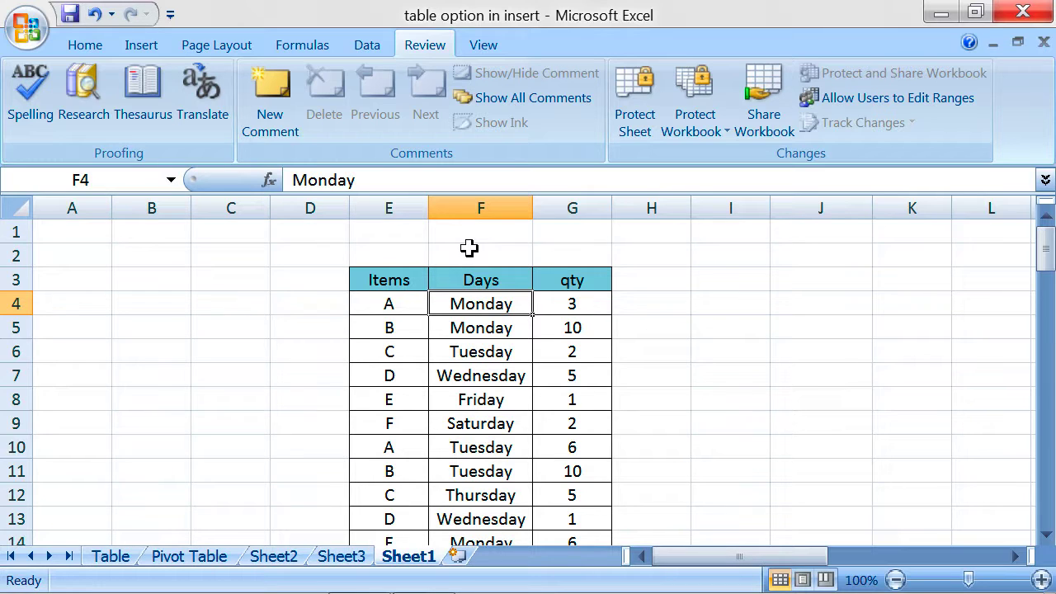
click(698, 136)
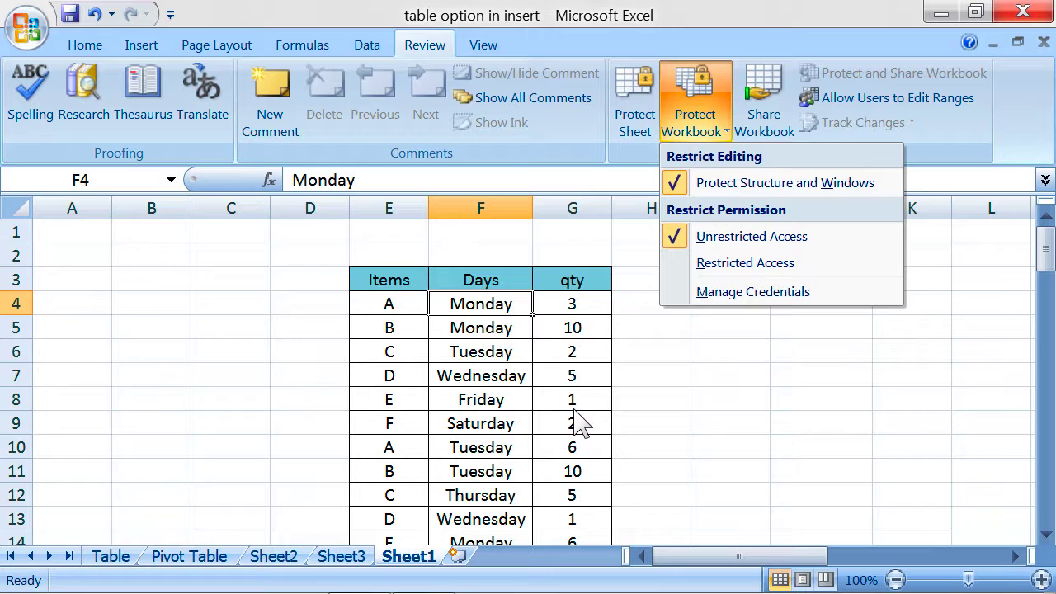
click(756, 186)
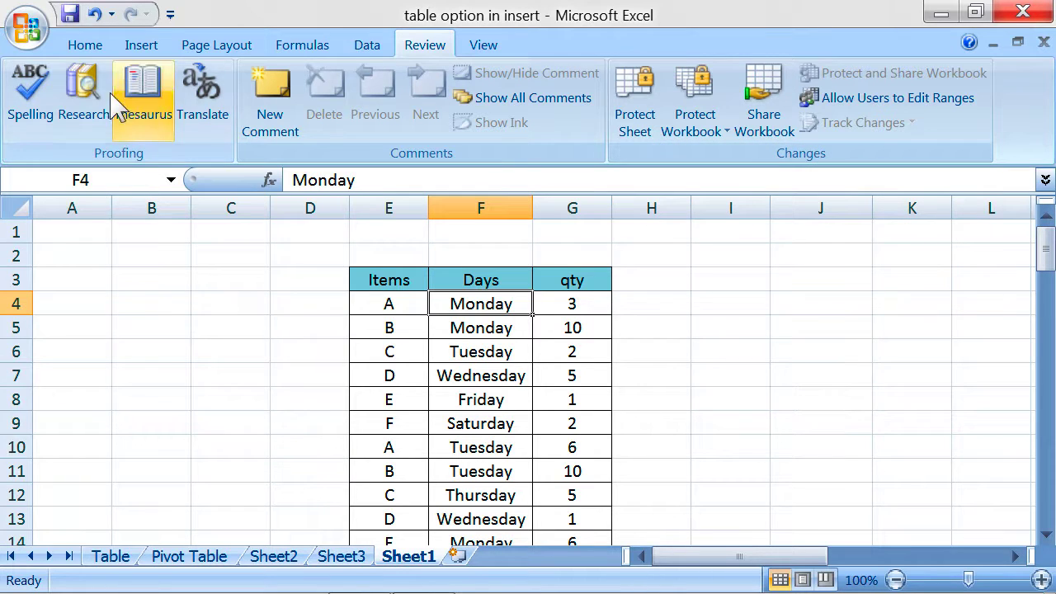
Look over the Format commands for organizing sheets and open the Sheet1 name for editing without changing it.
click(86, 51)
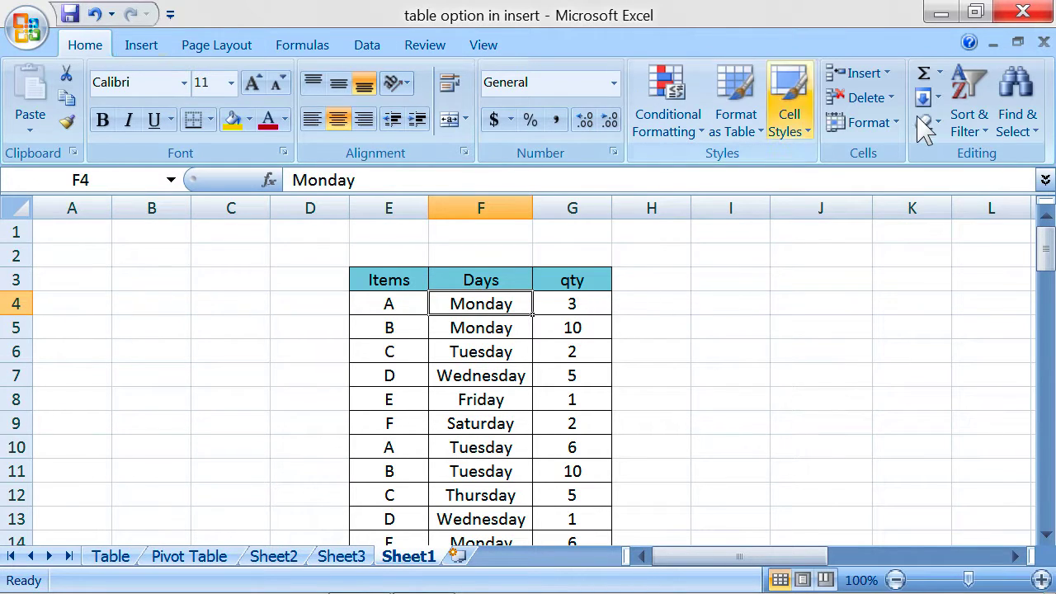
click(867, 132)
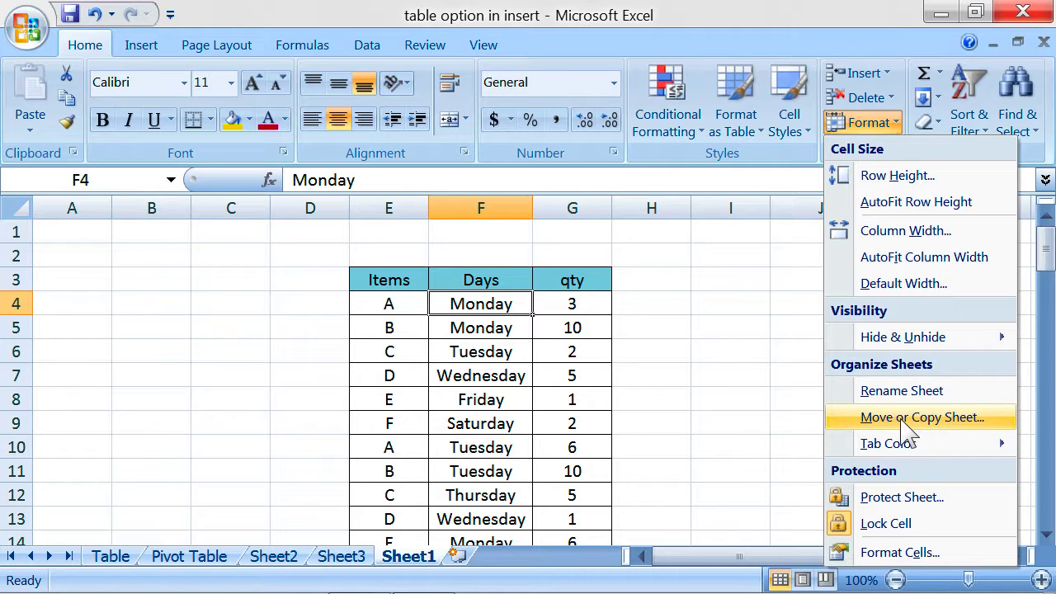
click(417, 563)
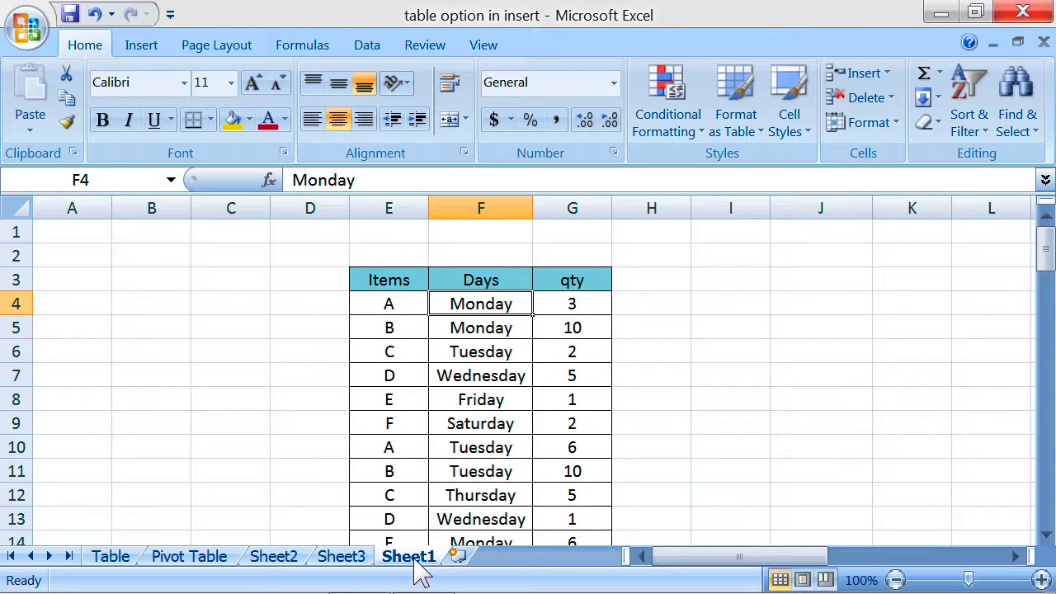
double_click(416, 561)
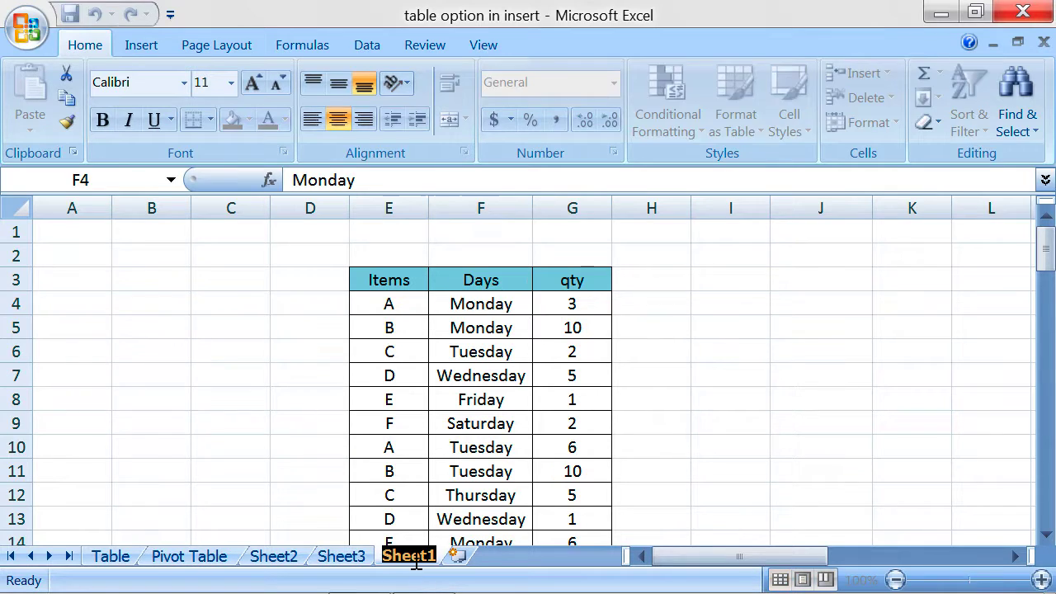
click(446, 506)
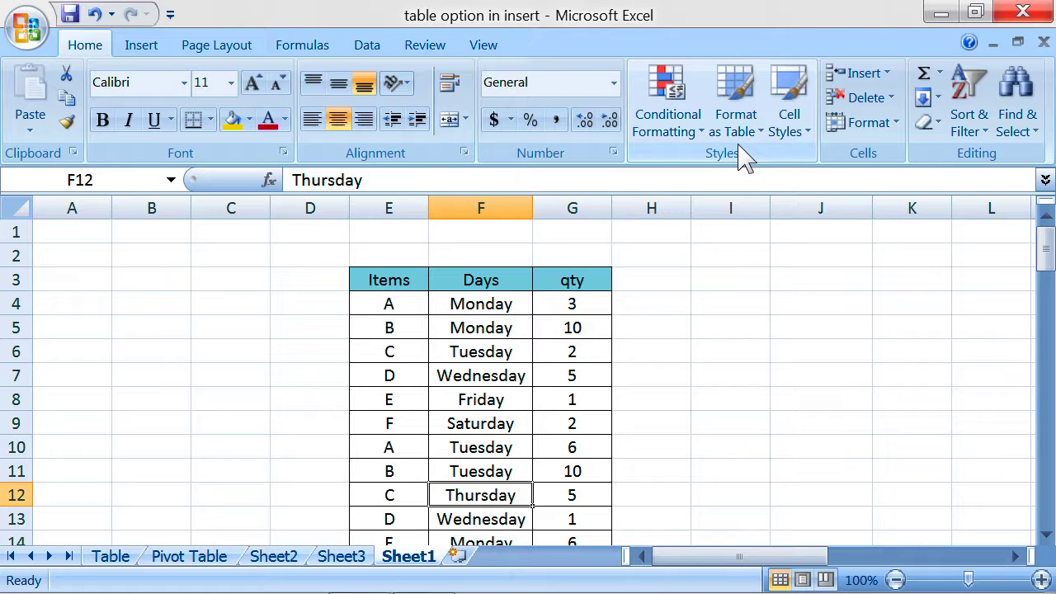
click(416, 43)
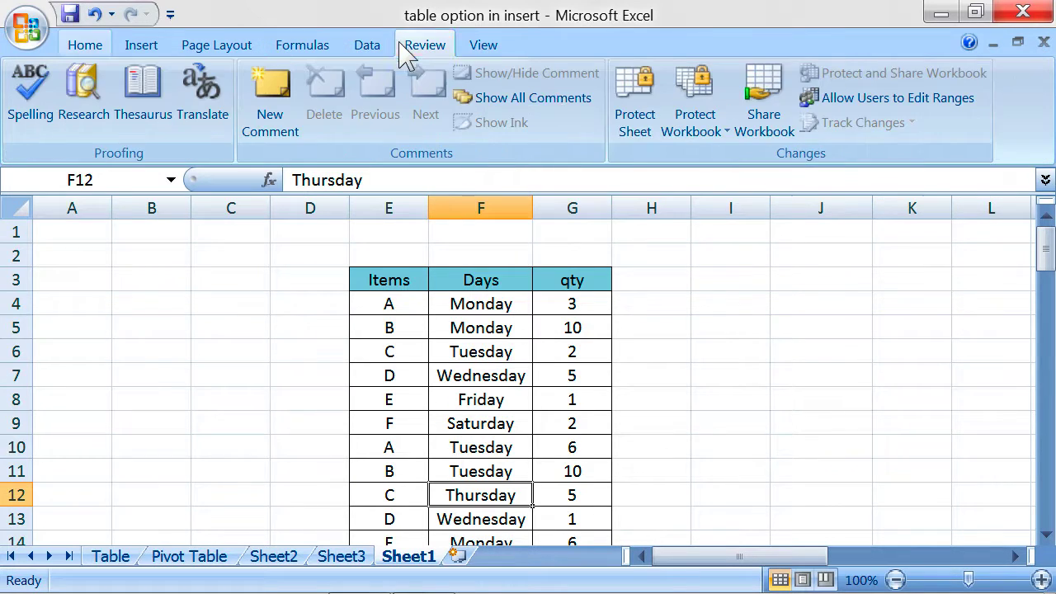
click(722, 134)
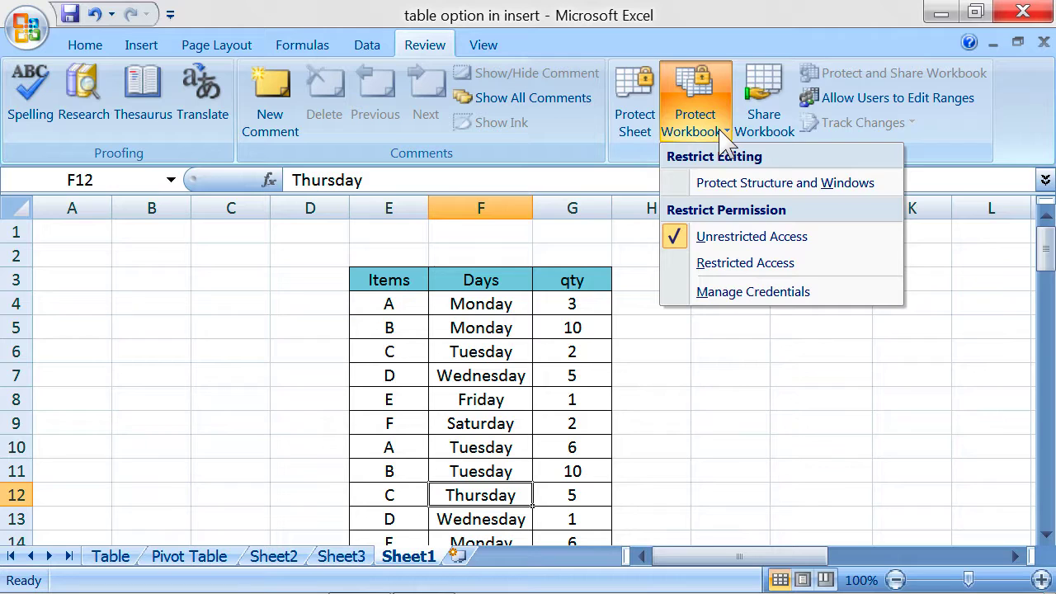
click(734, 187)
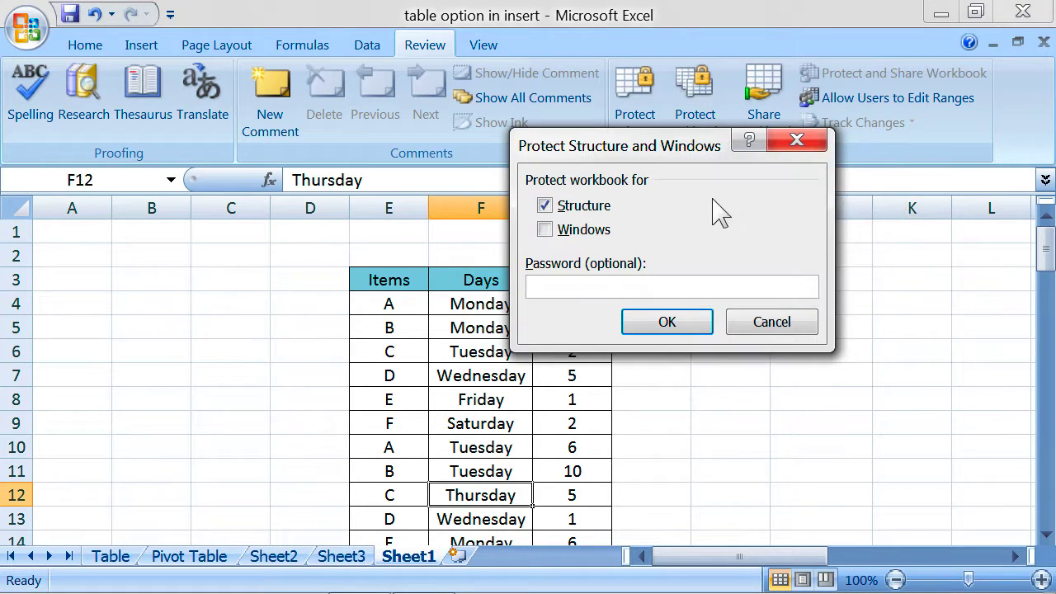
click(545, 207)
click(546, 229)
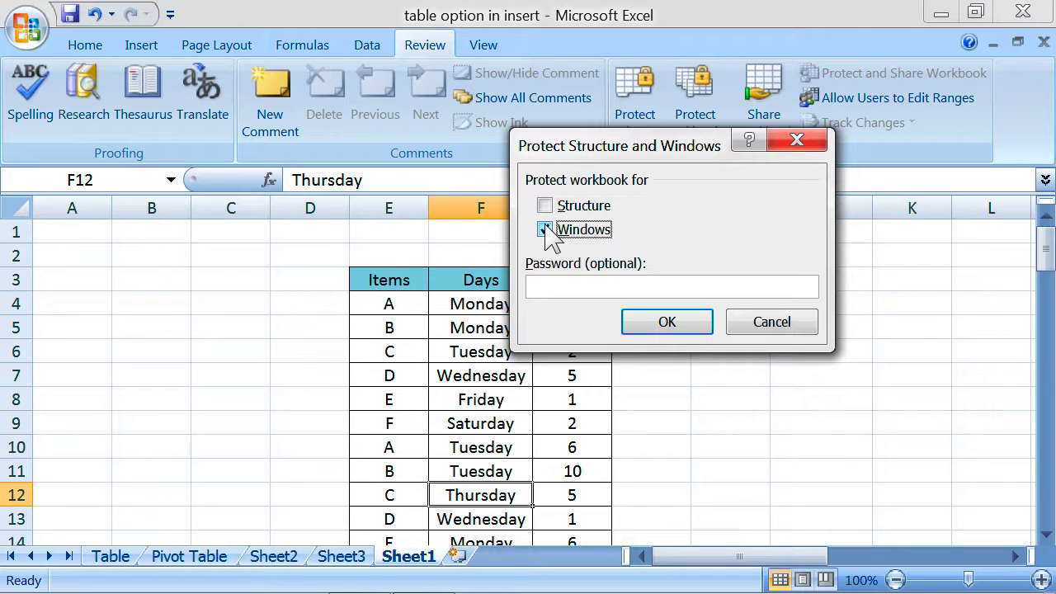
click(561, 231)
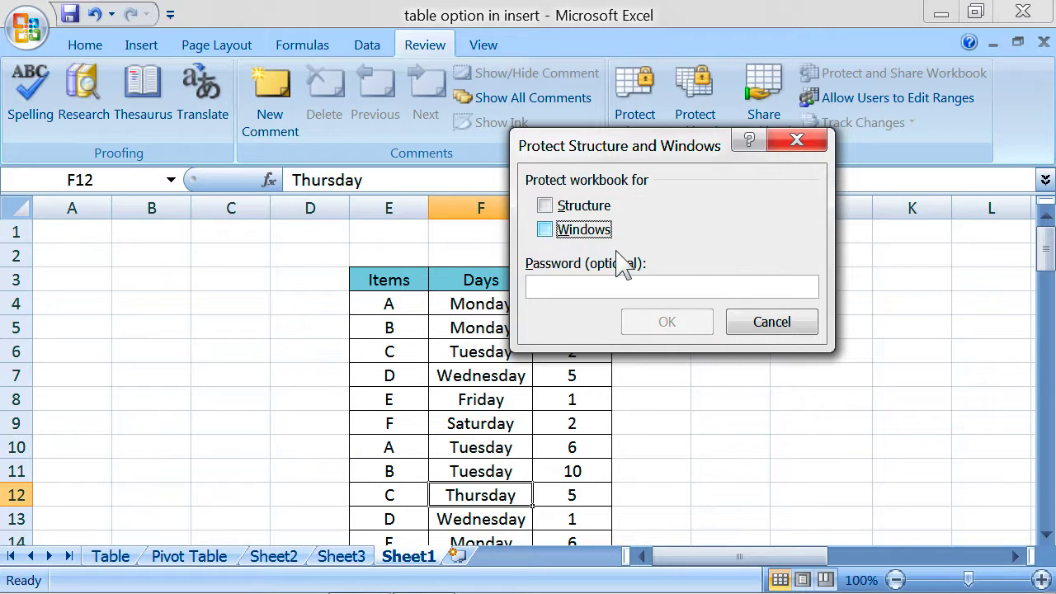
click(775, 324)
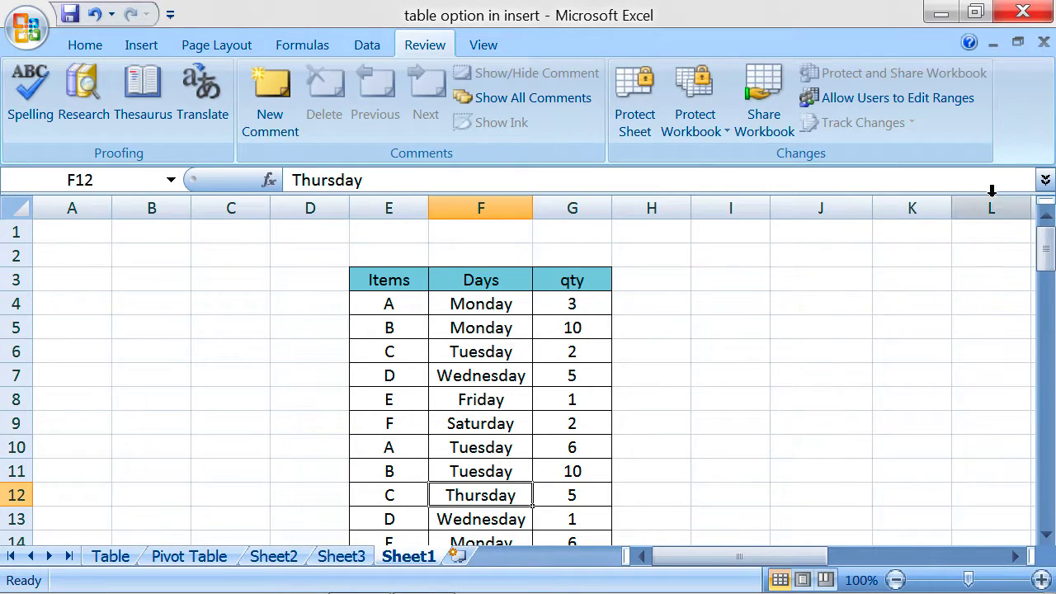
Restore the workbook to a floating window, widen and reposition it inside Excel, and maximize it again.
click(1018, 42)
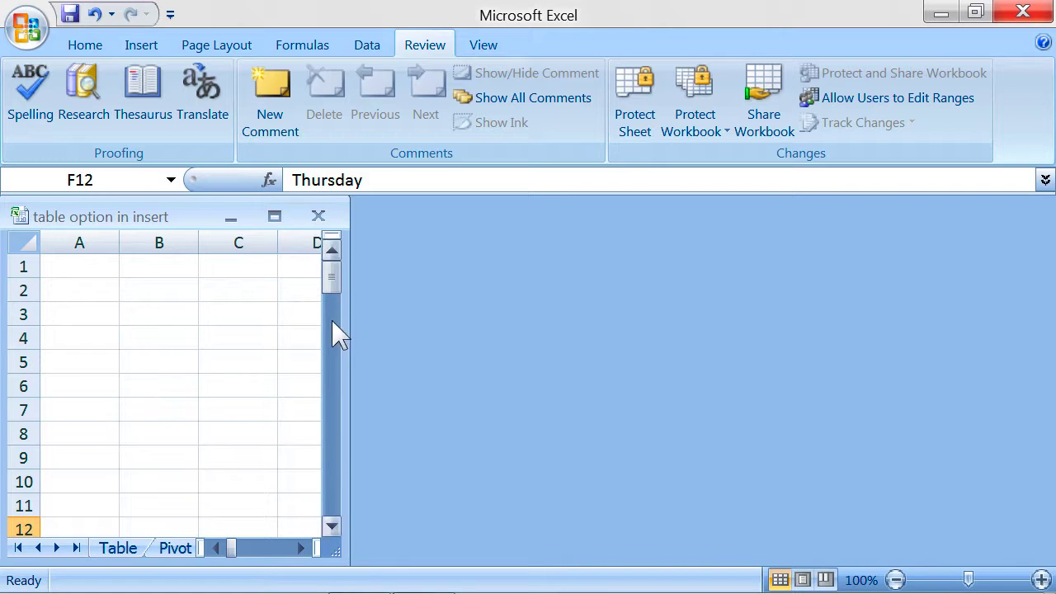
drag(350, 326, 811, 347)
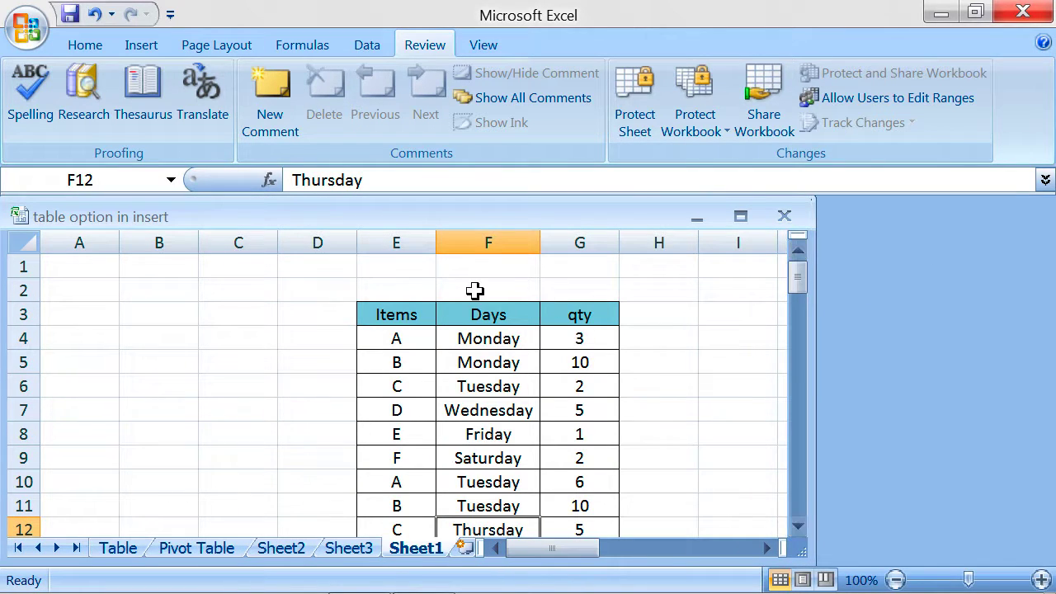
drag(487, 246, 622, 233)
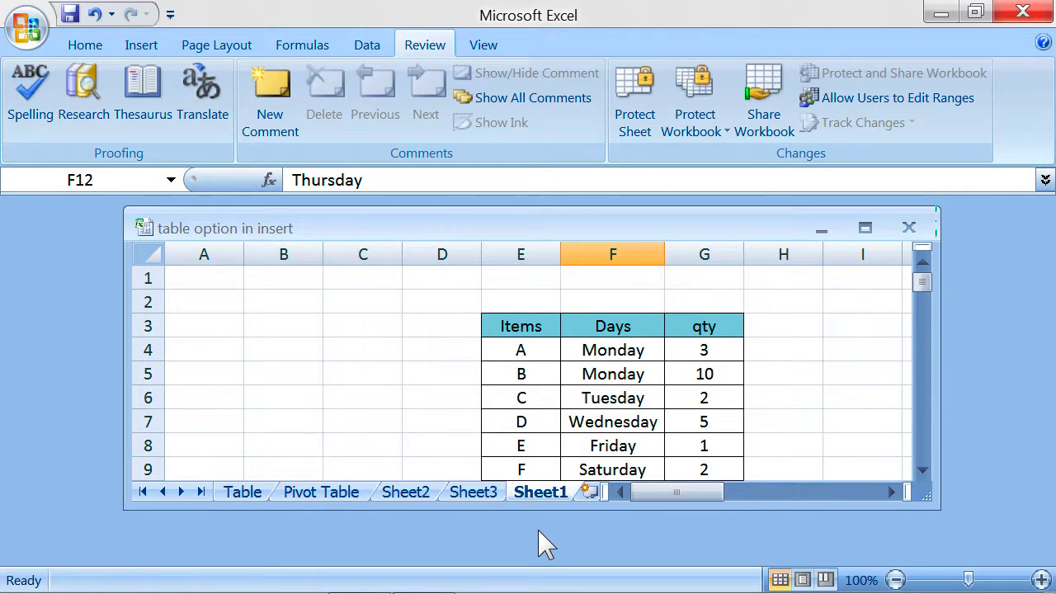
click(866, 229)
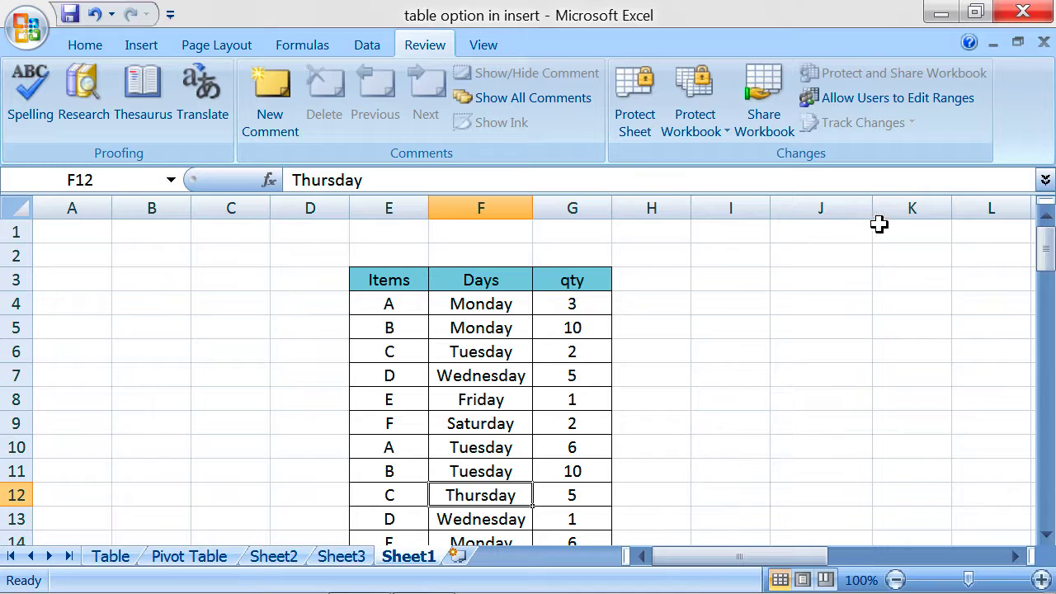
Restore the workbook window from its maximized state, reposition it, and extend its right and left edges outward.
click(1018, 43)
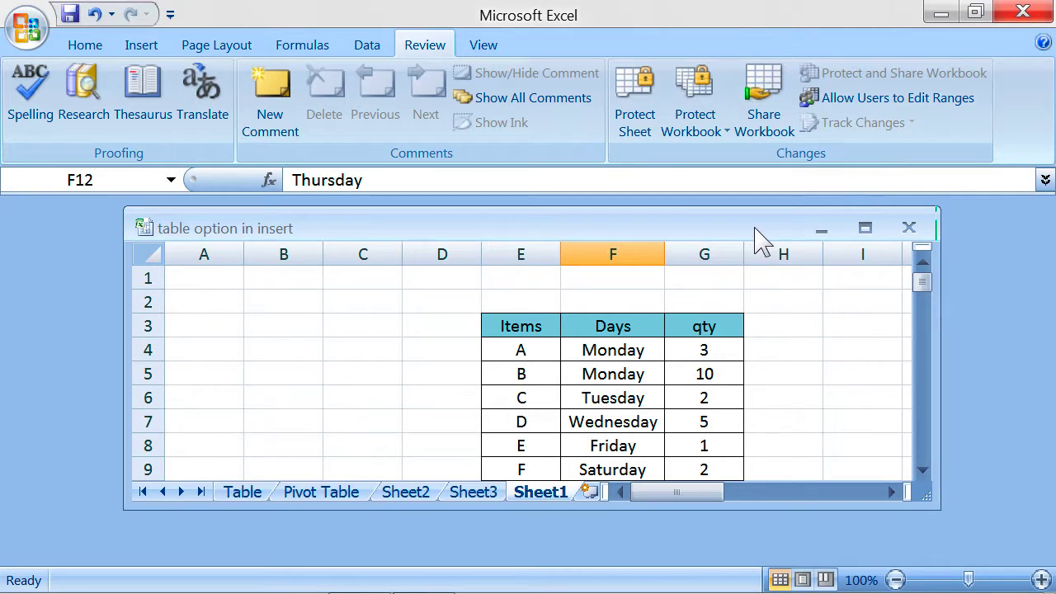
drag(759, 237, 754, 264)
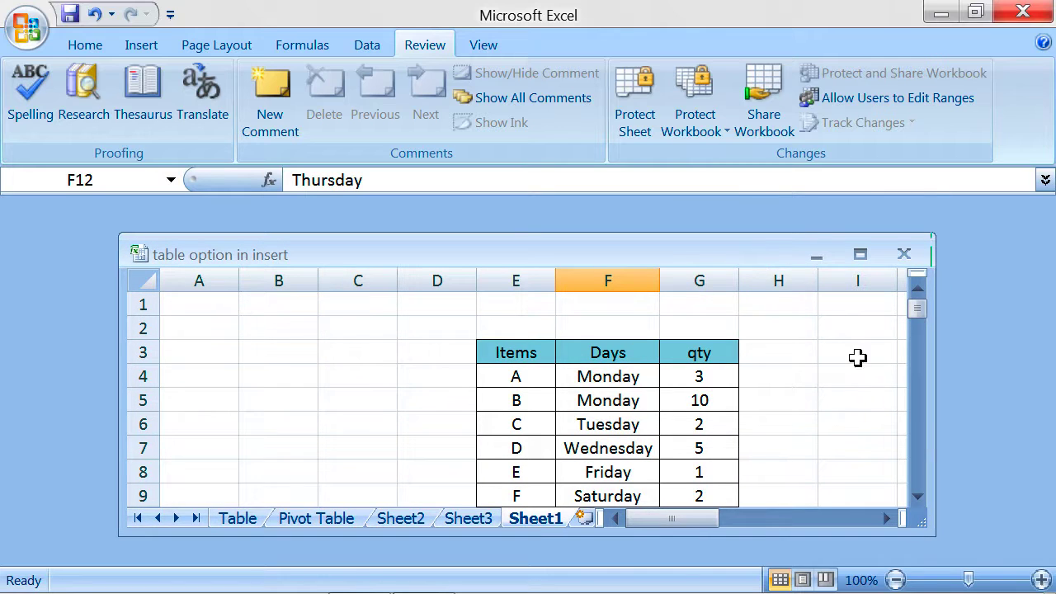
drag(929, 388, 973, 386)
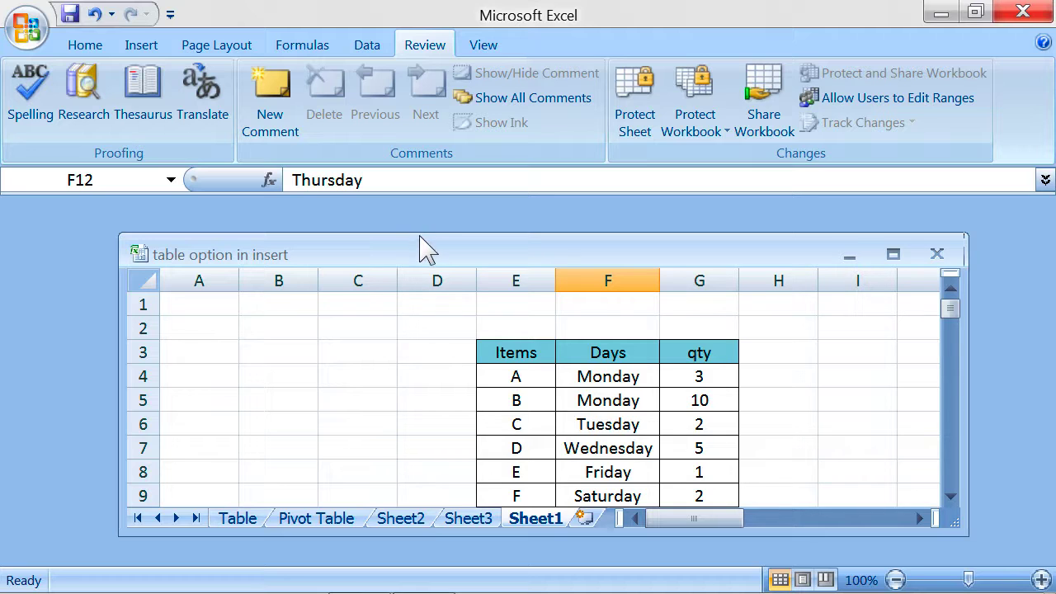
drag(425, 233, 433, 211)
drag(120, 391, 89, 398)
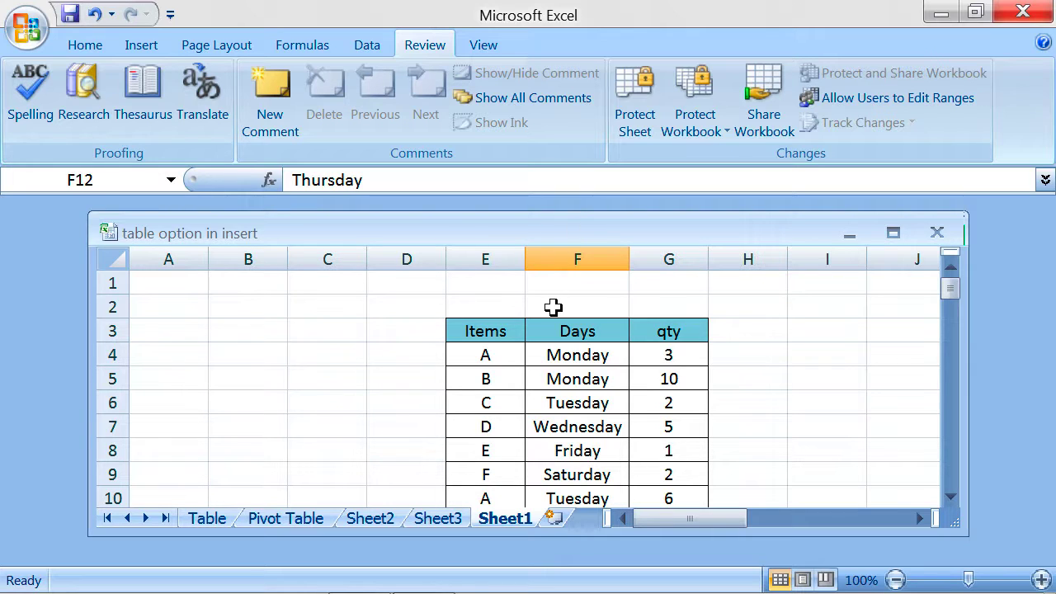
Protect the workbook for Windows only, with Structure off, entering and confirming the protection password.
click(720, 138)
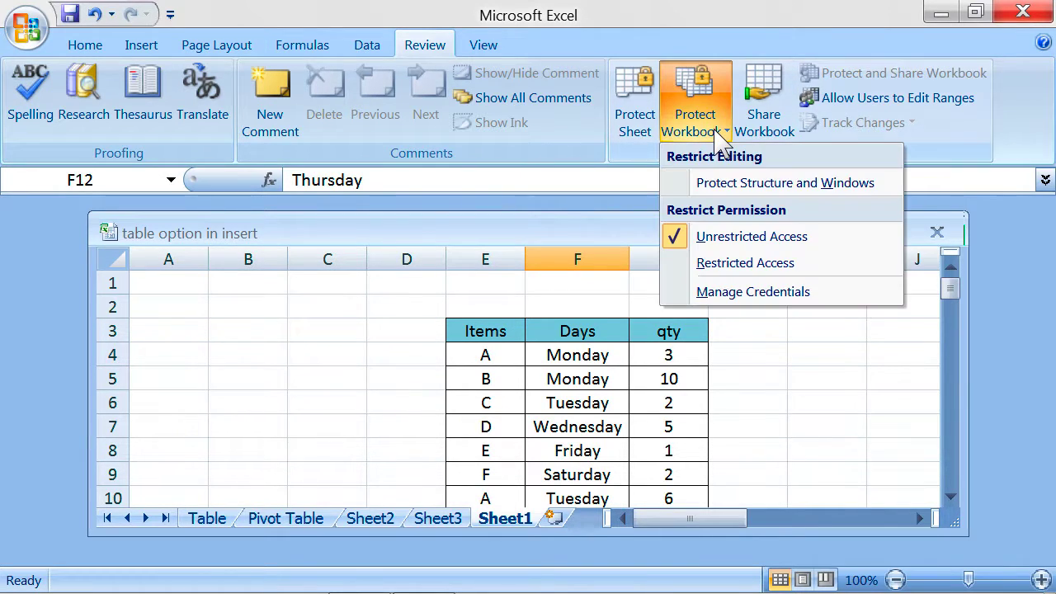
click(715, 185)
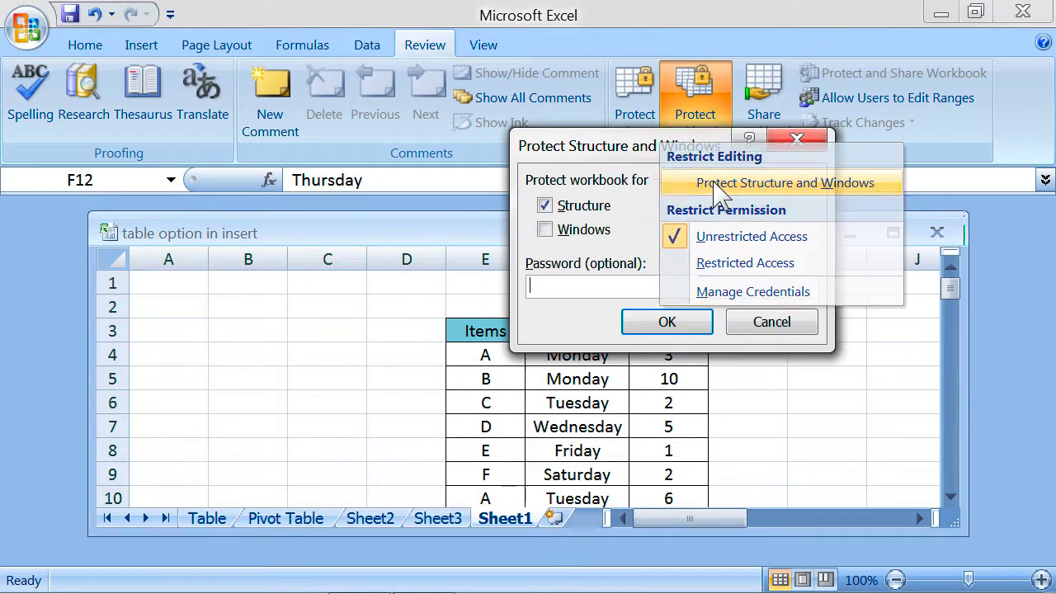
click(556, 210)
click(558, 231)
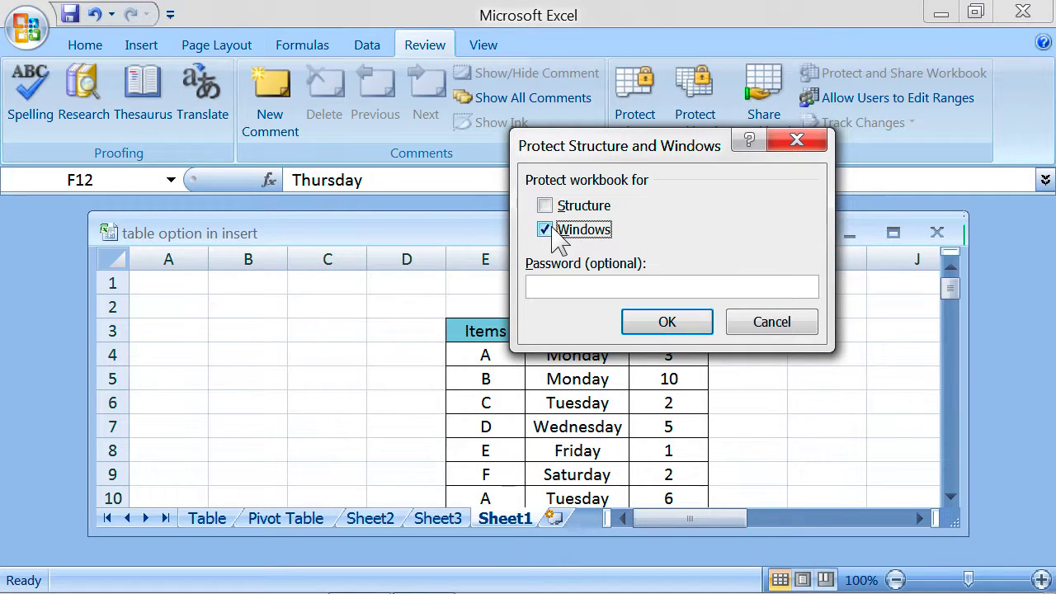
click(541, 292)
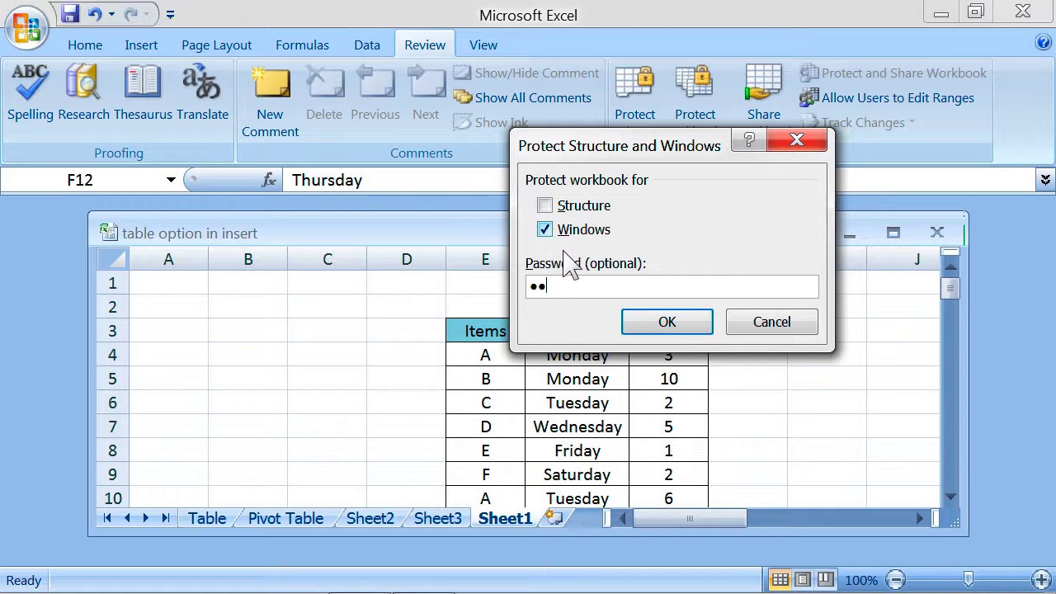
click(634, 325)
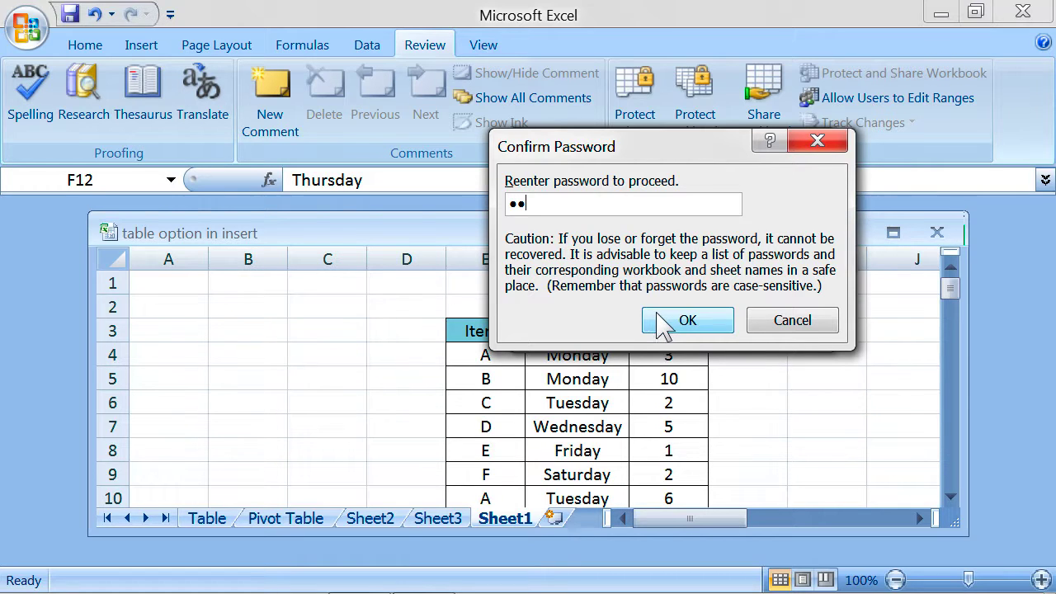
click(660, 321)
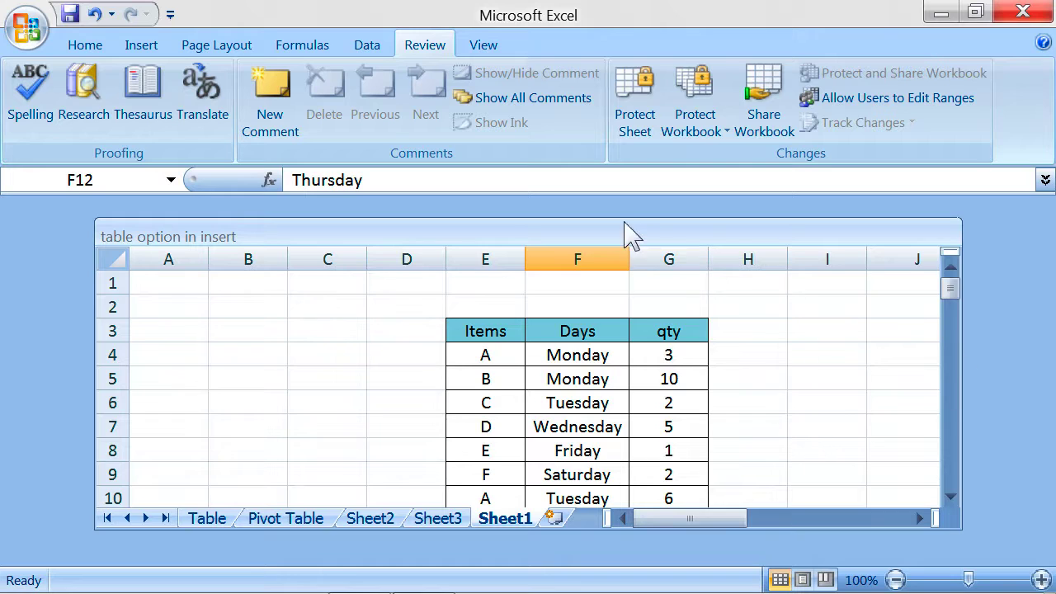
Try to resize the protected workbook window from its left edge and browse Sheet1 down to the second table.
drag(98, 318, 113, 342)
click(949, 450)
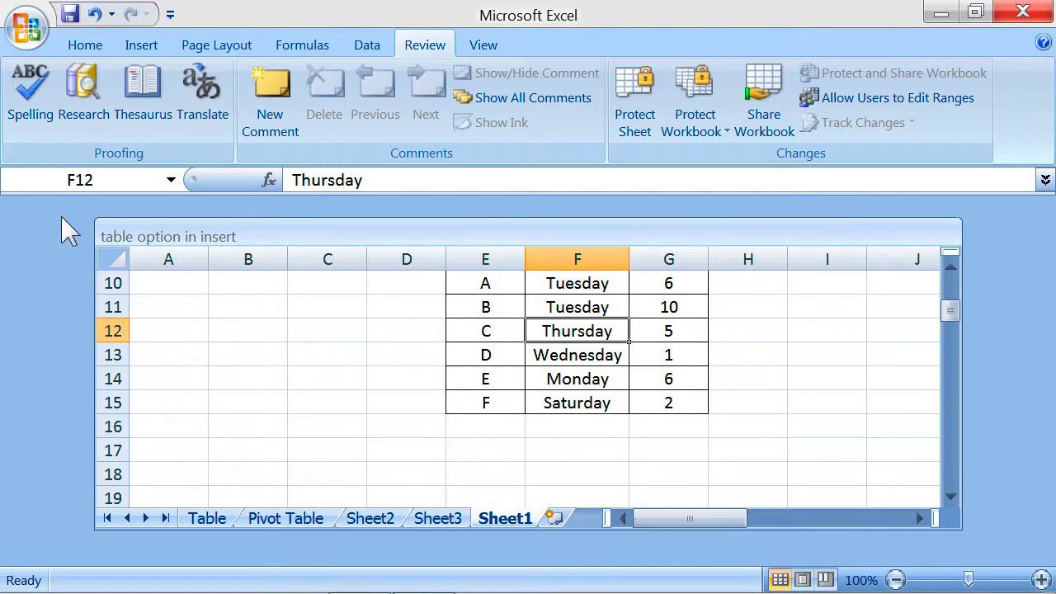
click(958, 411)
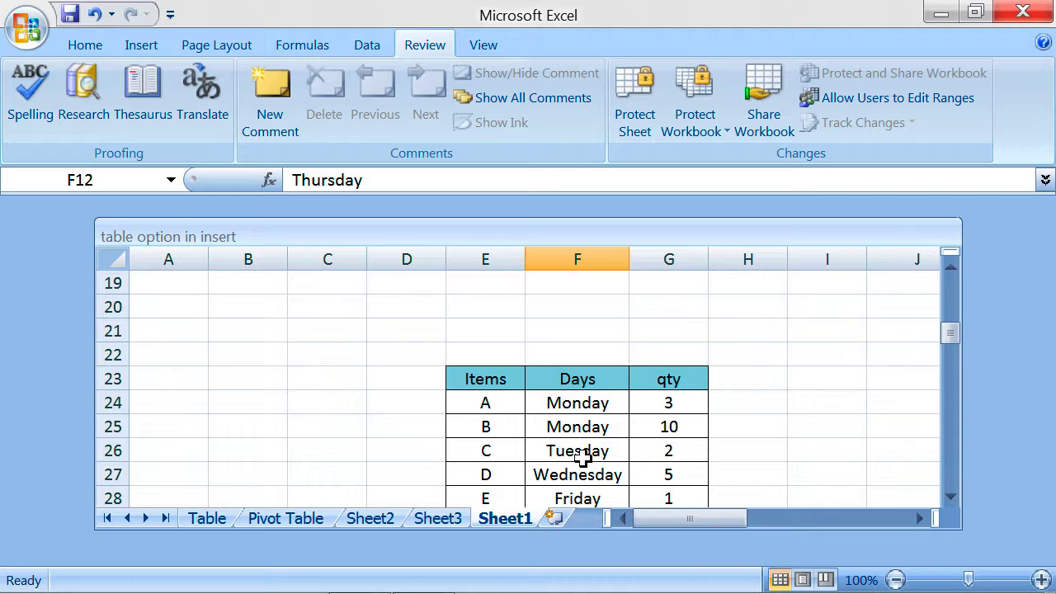
Turn off Protect Structure and Windows by entering the workbook's unprotect password.
click(698, 120)
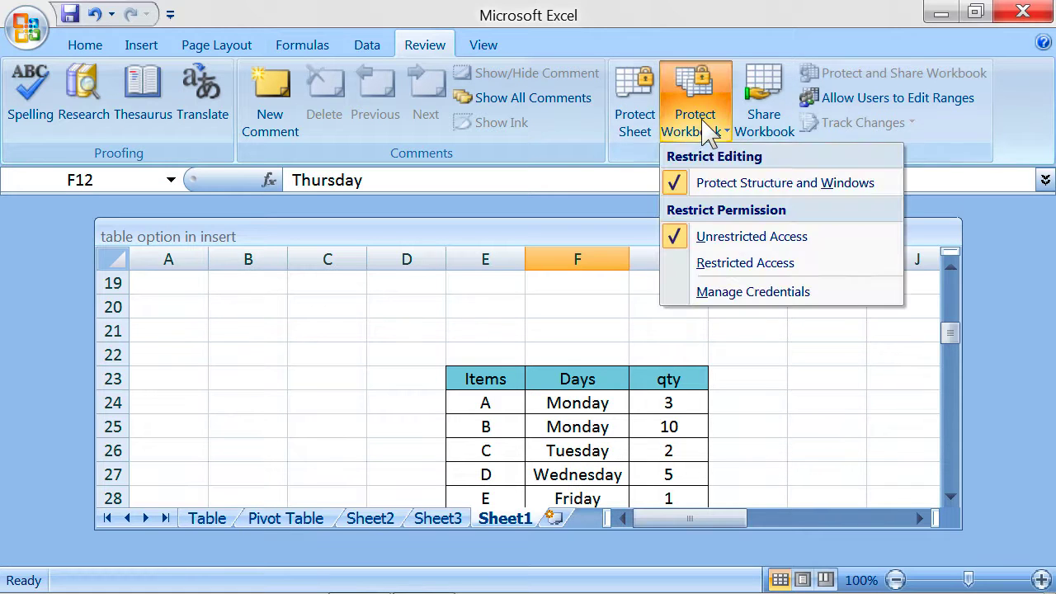
click(747, 192)
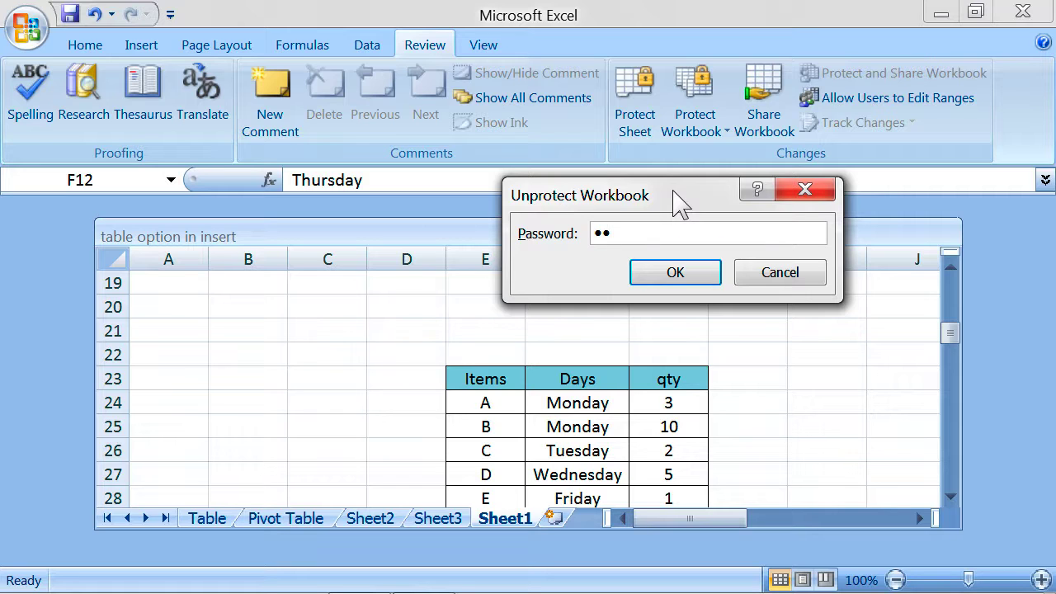
click(671, 275)
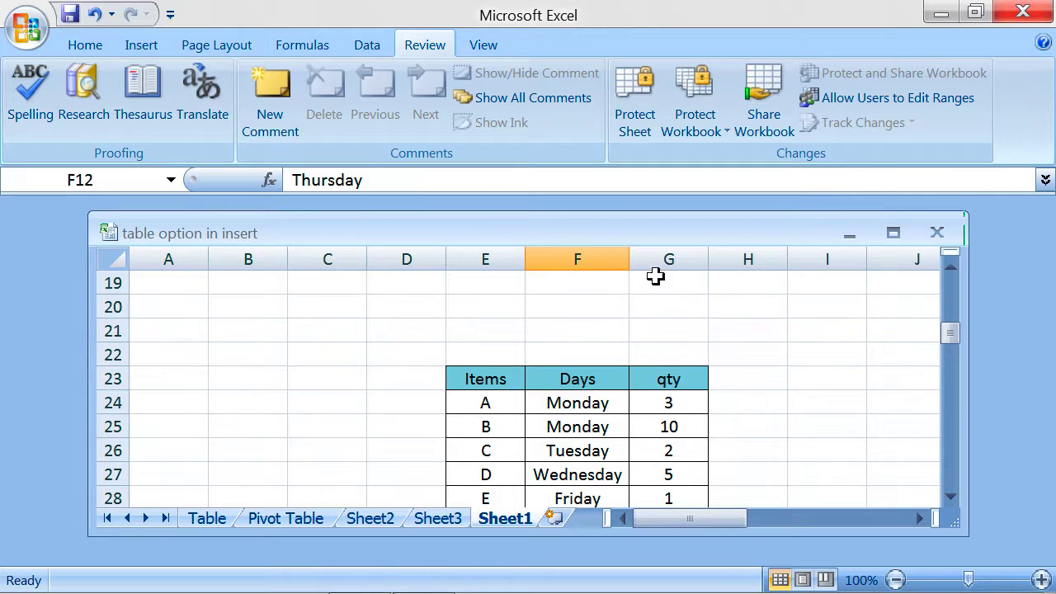
click(637, 338)
scroll(637, 338, down, 4)
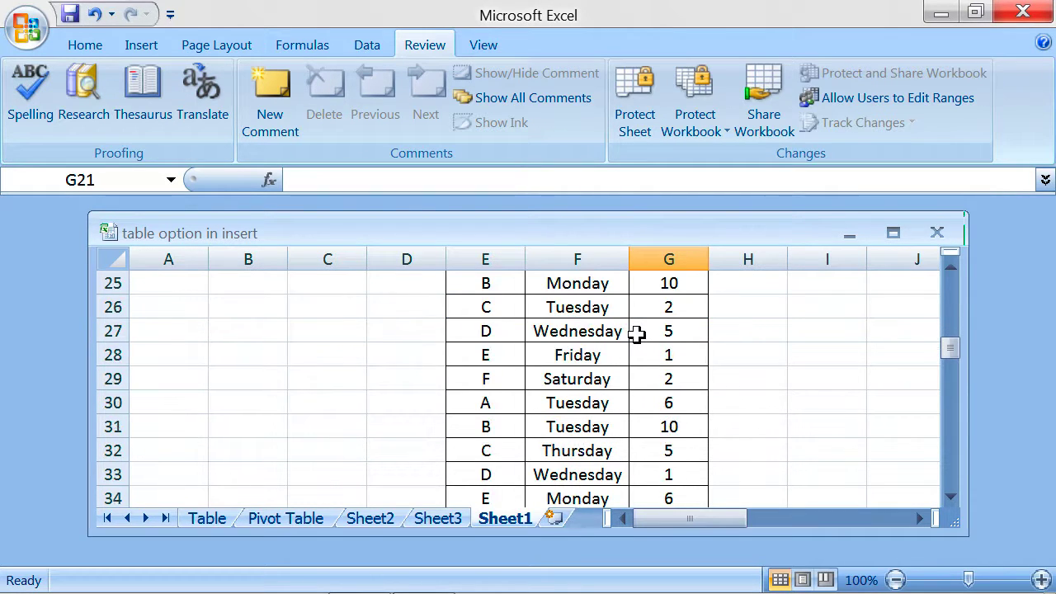
scroll(638, 335, up, 3)
scroll(637, 335, up, 1)
scroll(637, 335, down, 1)
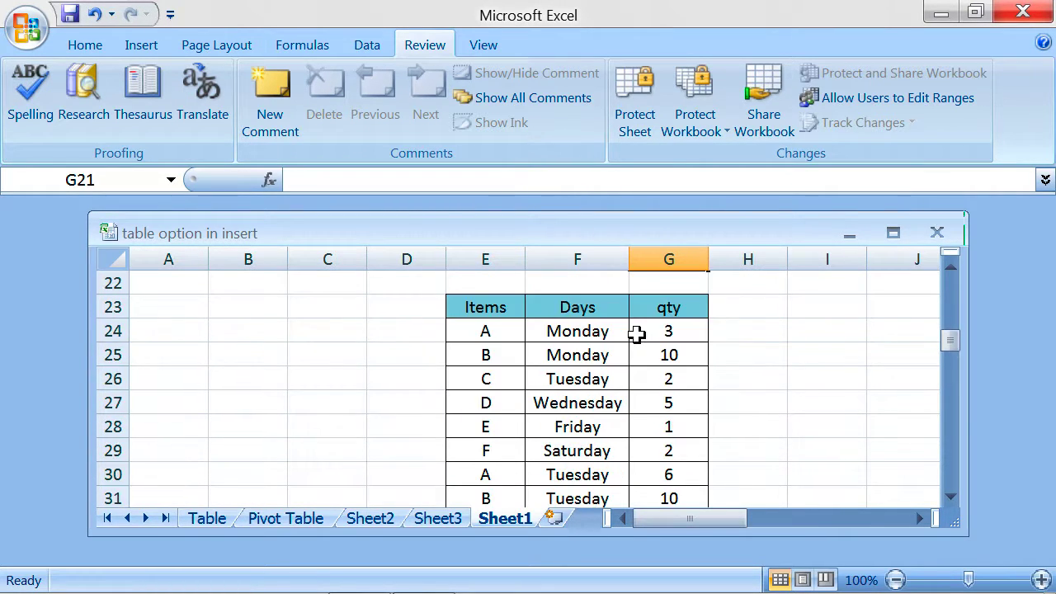
Protect the workbook for both Structure and Windows.
click(698, 134)
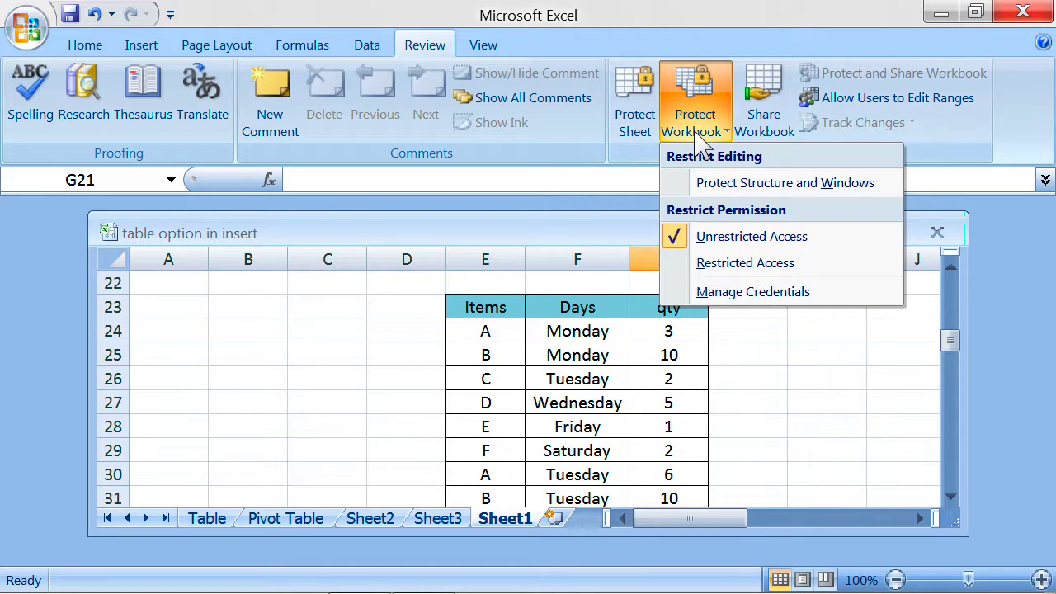
click(700, 187)
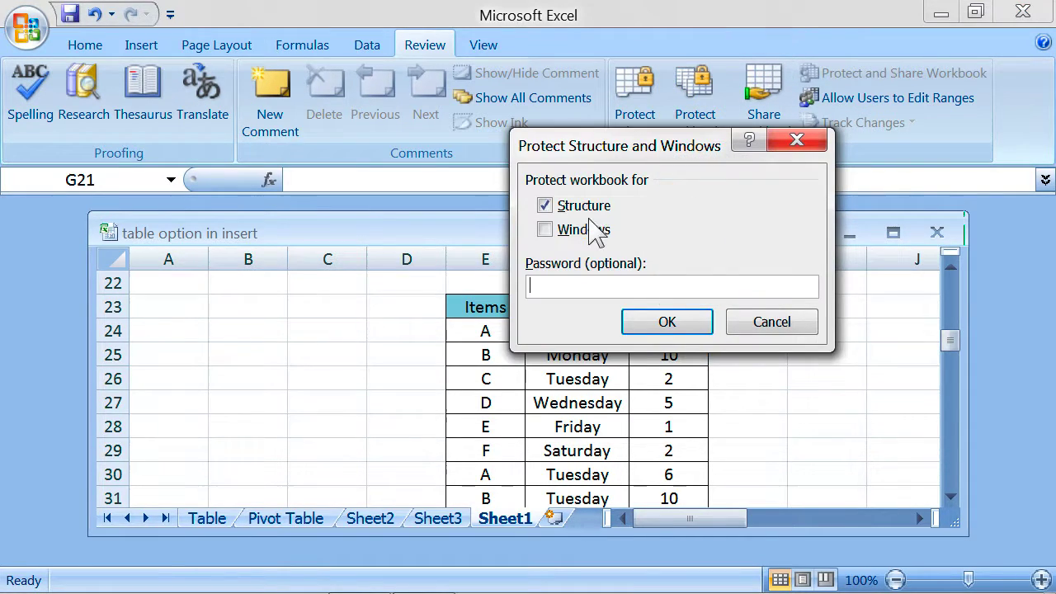
click(545, 231)
click(546, 206)
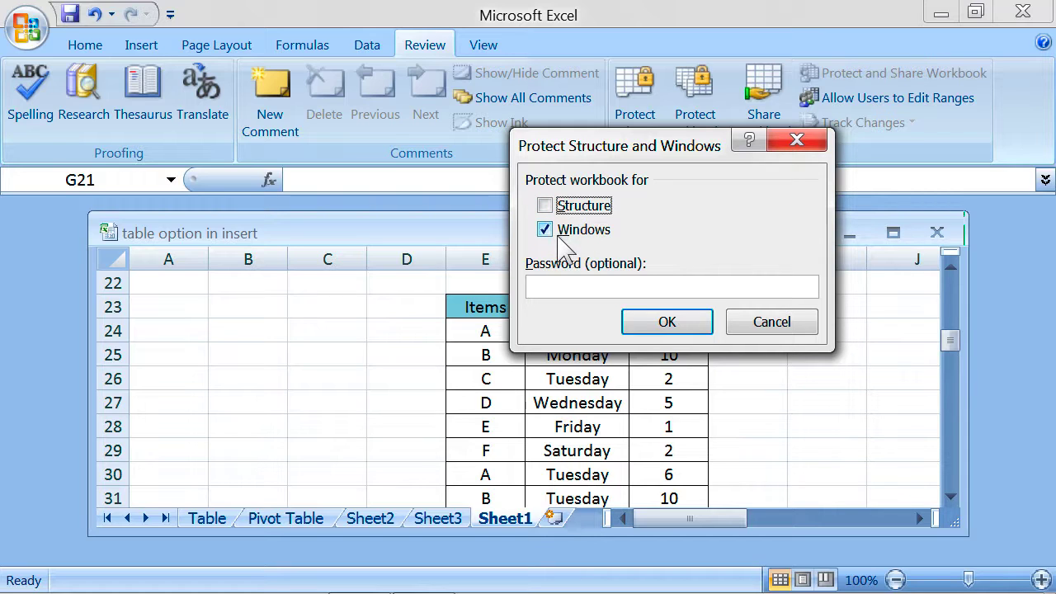
click(545, 206)
click(575, 290)
click(665, 326)
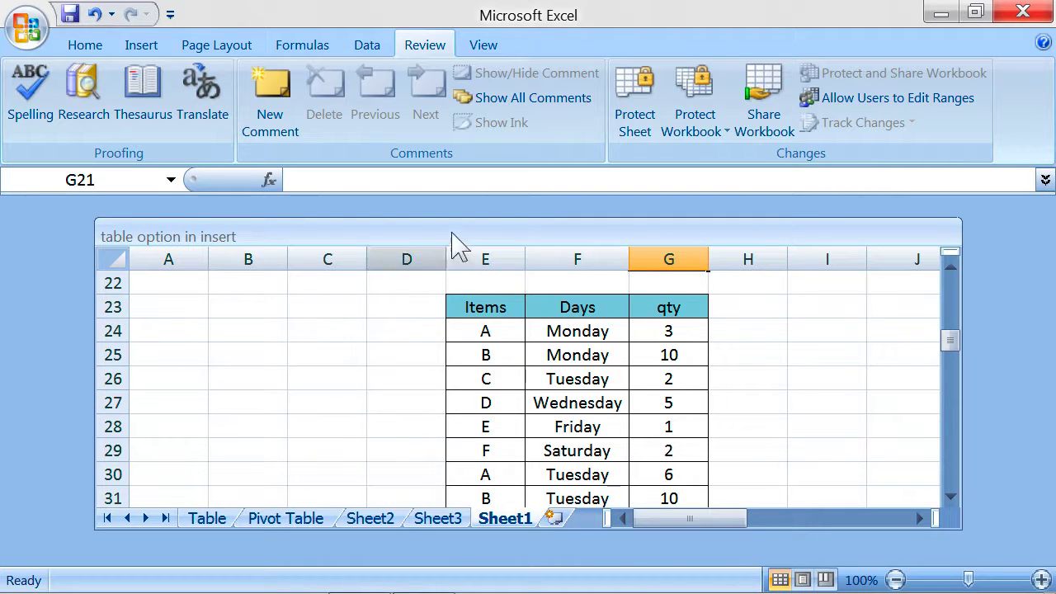
Check which sheet-organizing and sheet-inserting commands the Format and Insert cell options offer in the protected workbook.
click(85, 44)
click(863, 122)
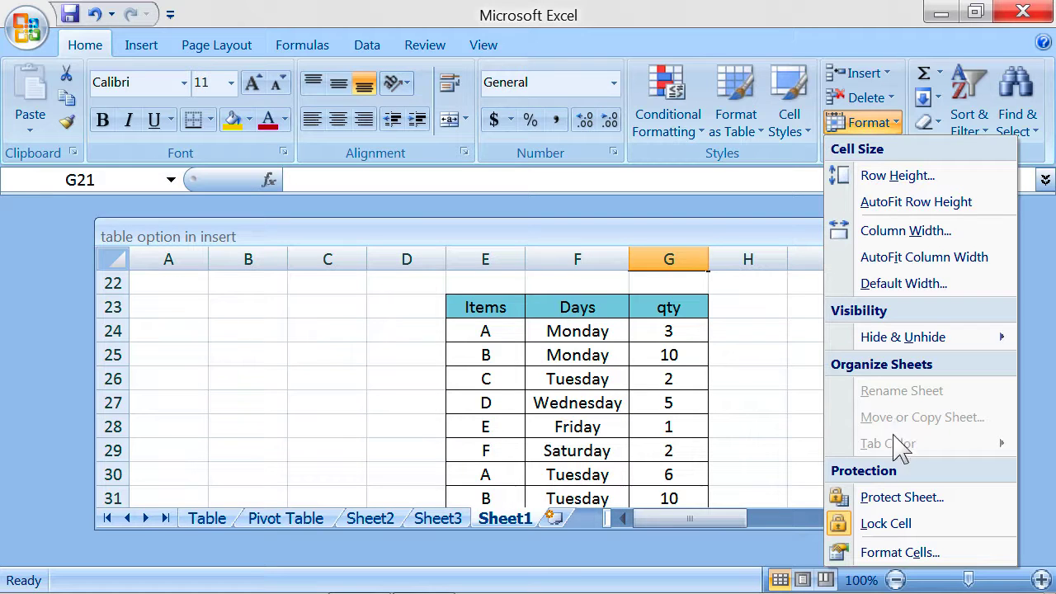
key(Escape)
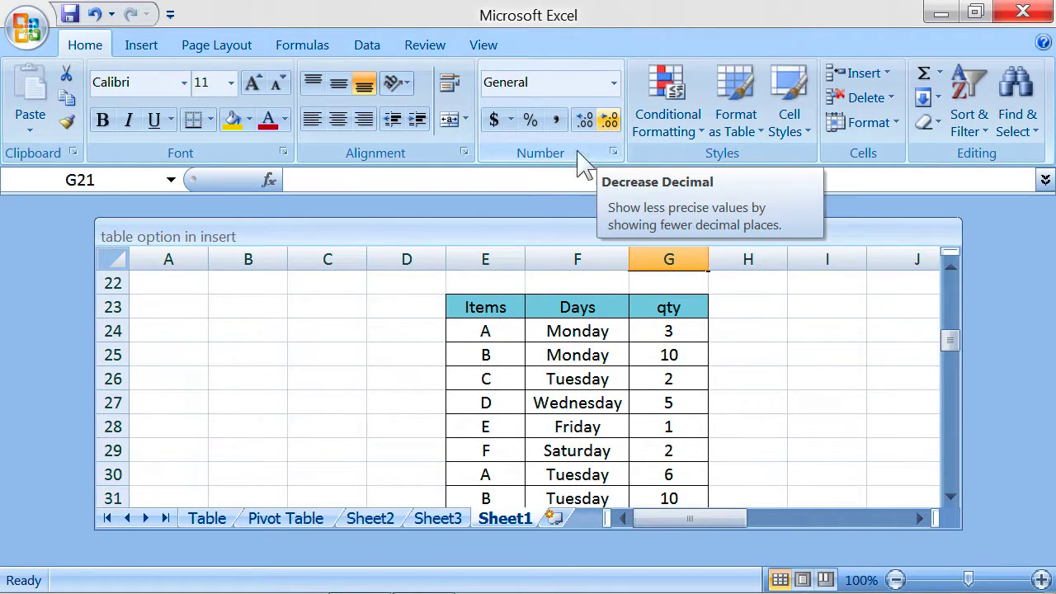
click(466, 311)
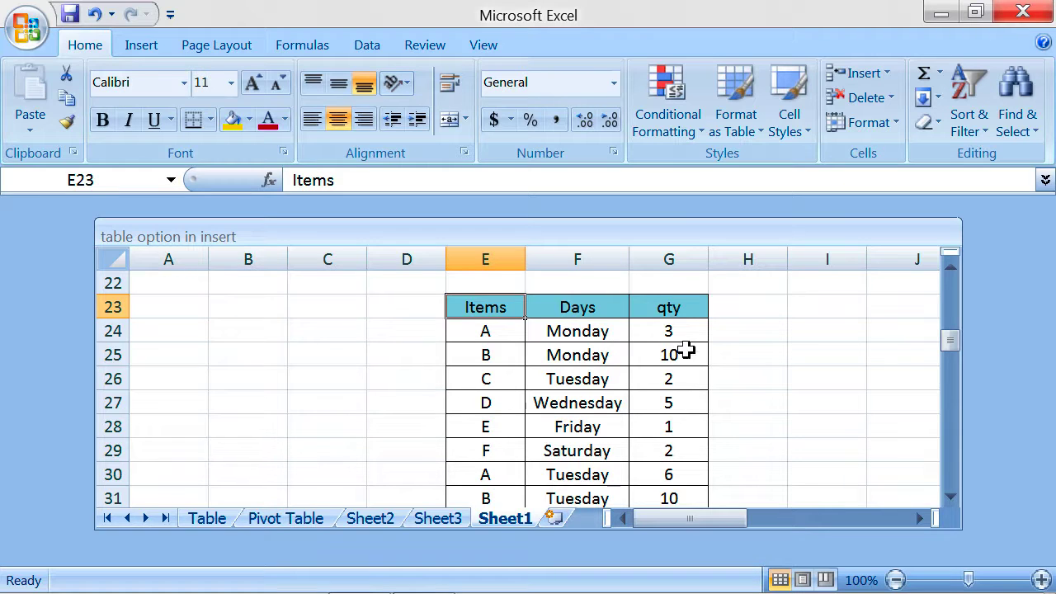
click(888, 74)
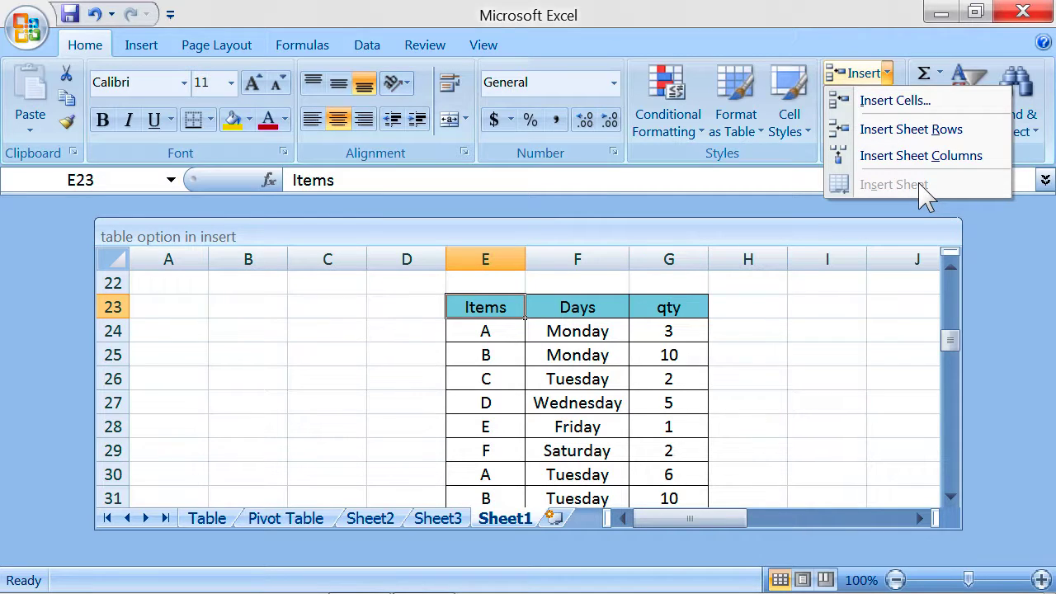
click(717, 275)
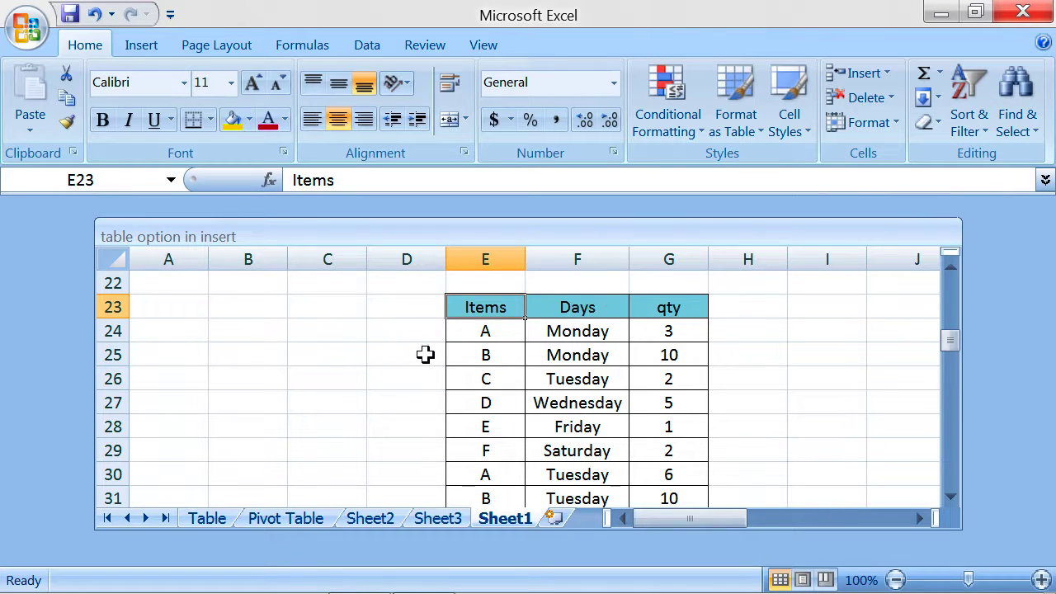
click(401, 352)
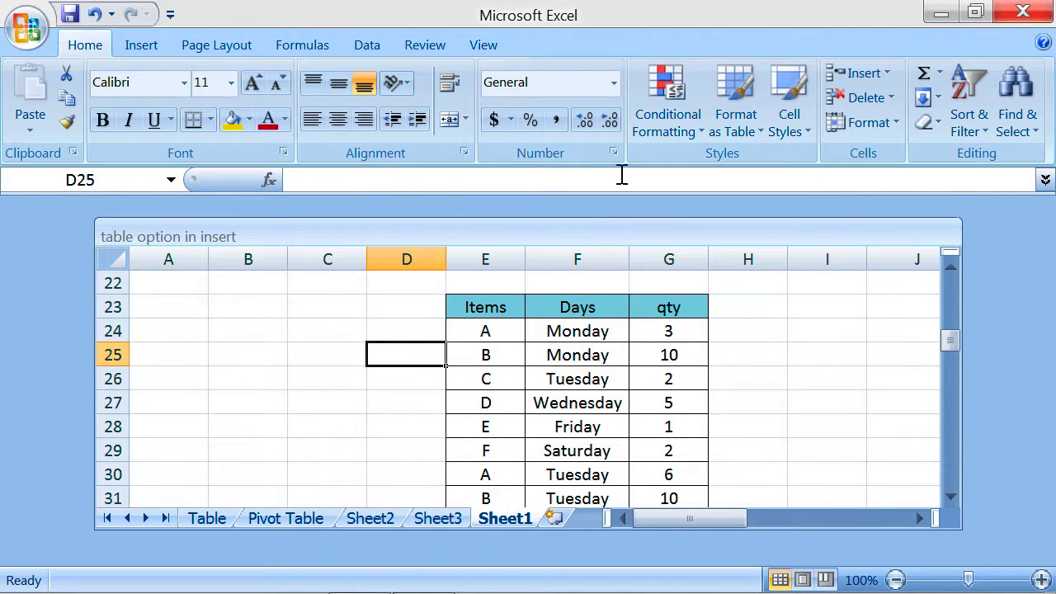
Open the workbook's editing restriction and permission options.
click(368, 48)
click(417, 46)
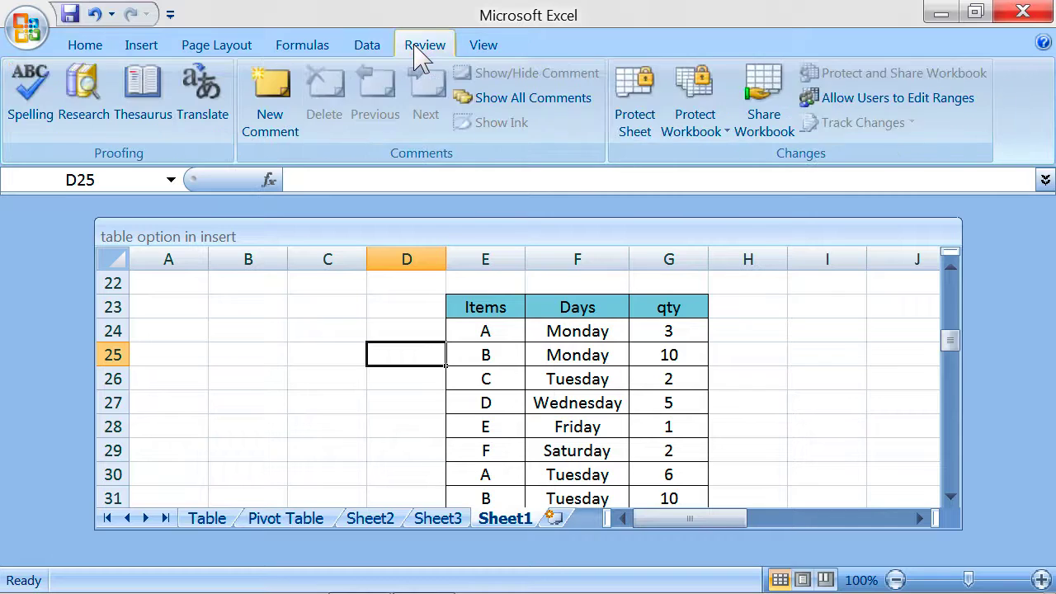
click(715, 131)
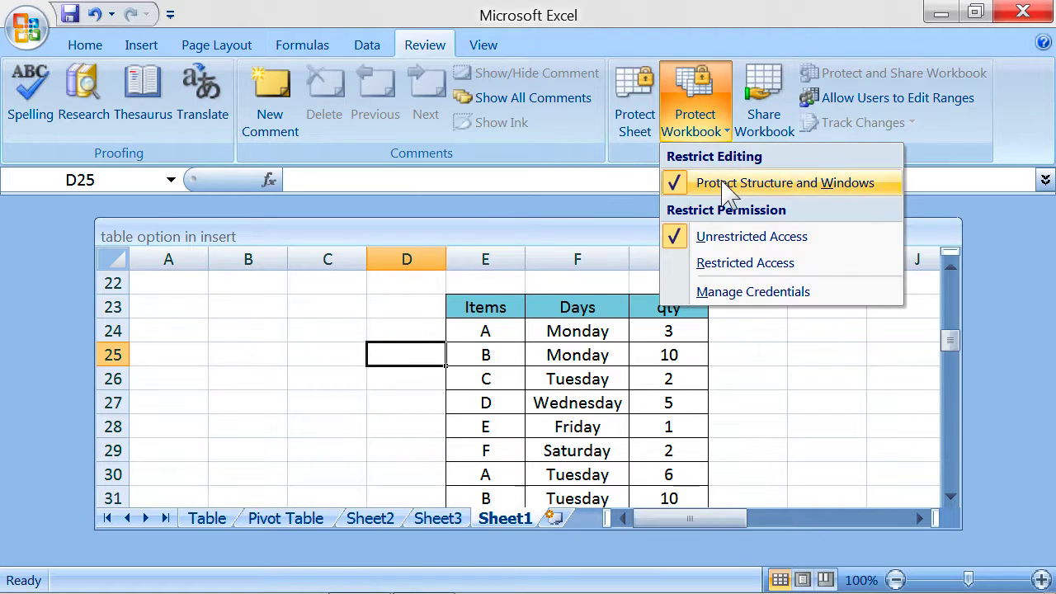